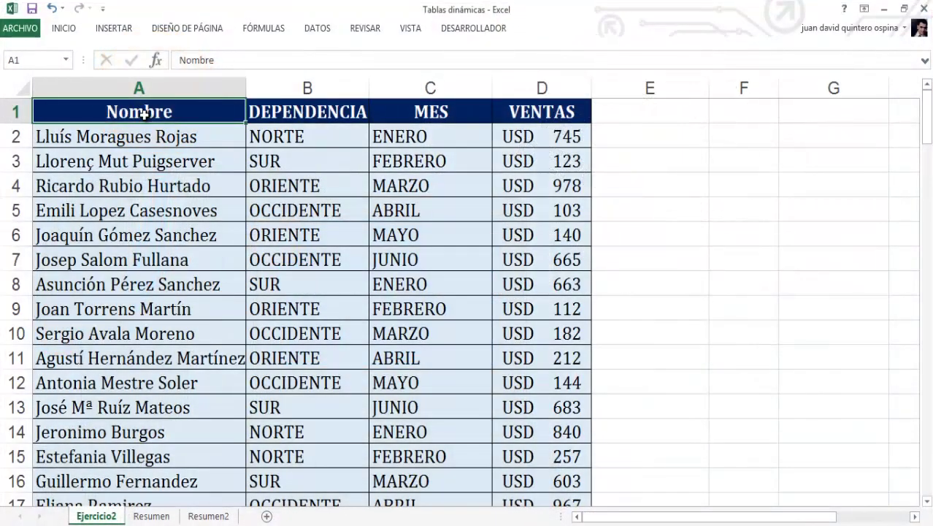
- Create a pivot table from the Ejercicio2 sales table at Resumen!$A$1
key(ctrl+shift+Right)
key(ctrl+shift+Down)
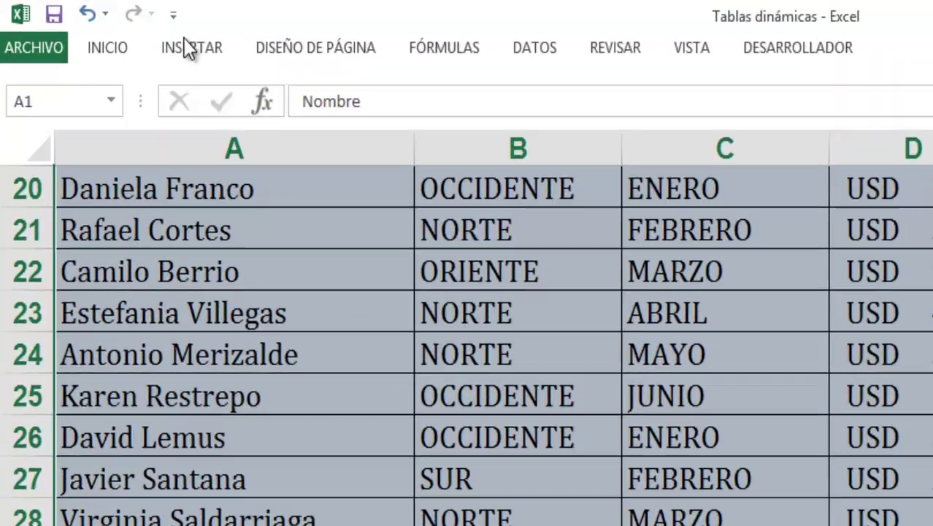
click(189, 48)
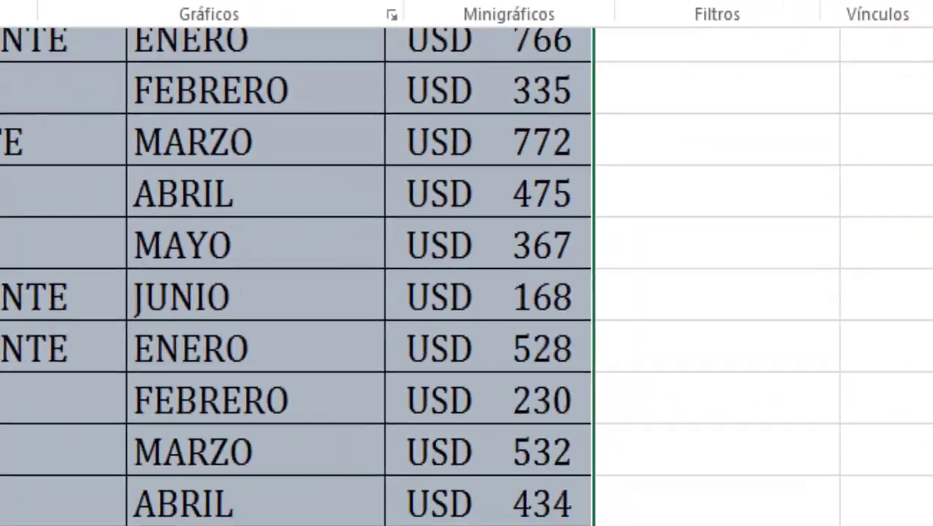
click(22, 84)
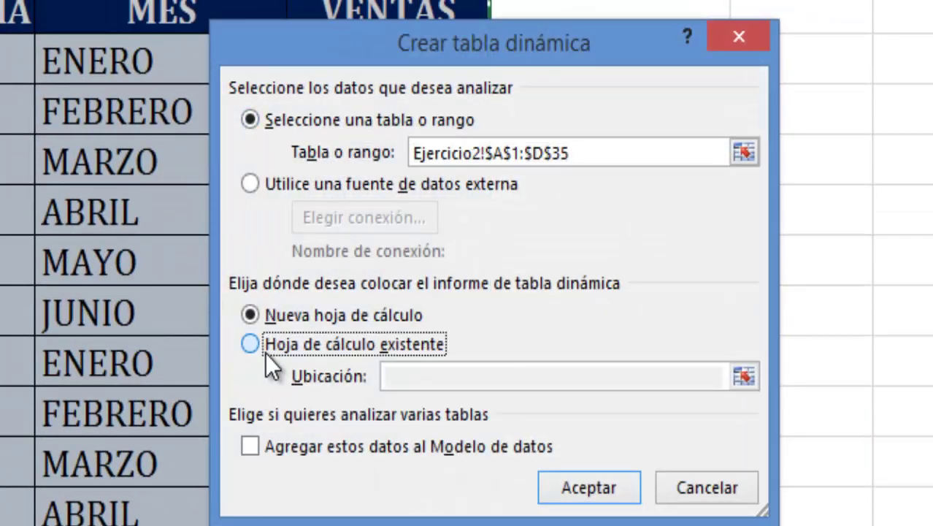
click(250, 346)
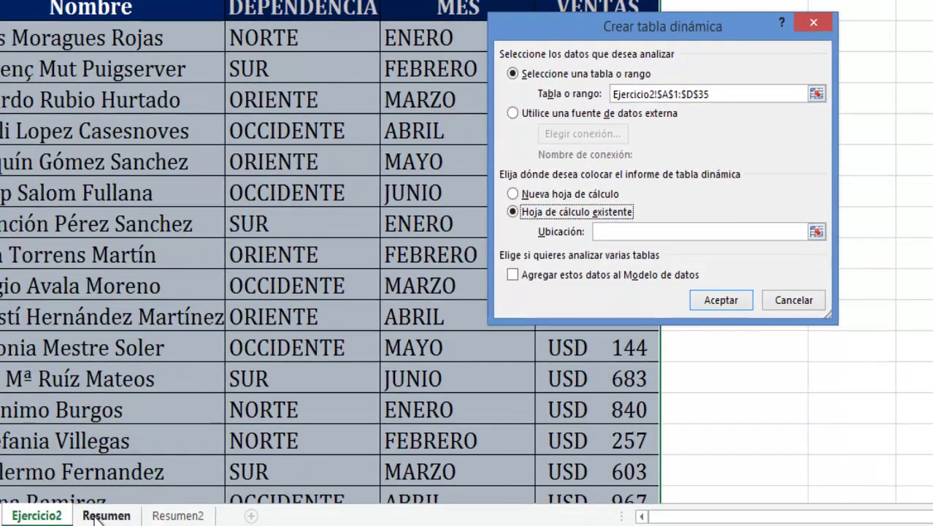
click(132, 515)
click(91, 43)
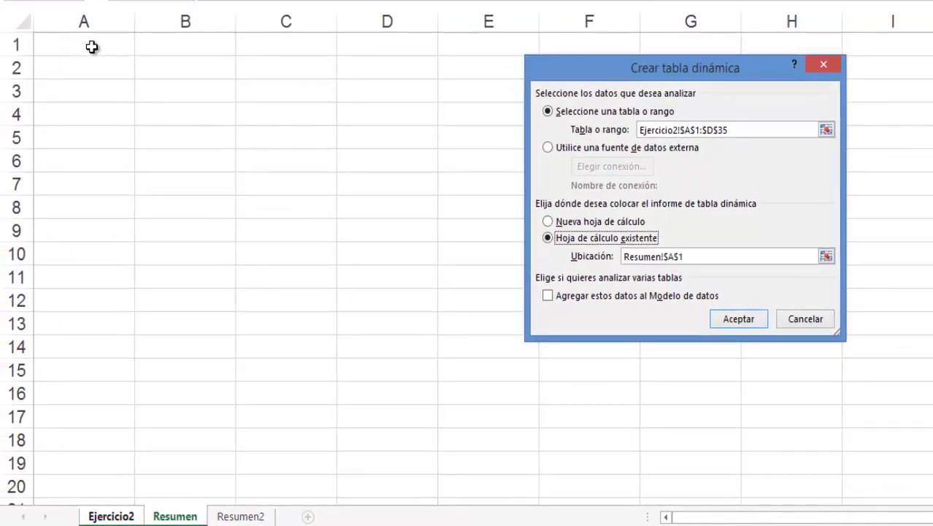
click(740, 320)
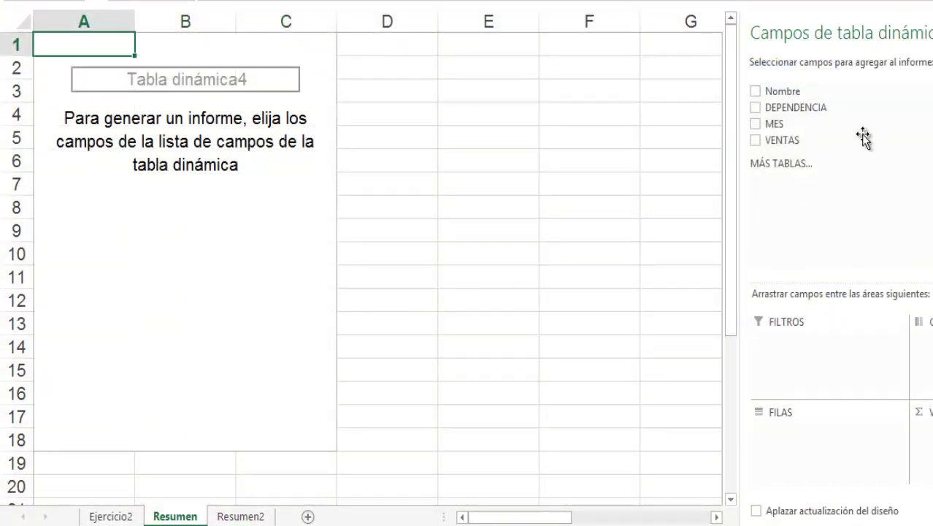
- Lay out the pivot with DEPENDENCIA then MES as rows and Suma de VENTAS as values
drag(823, 110, 827, 453)
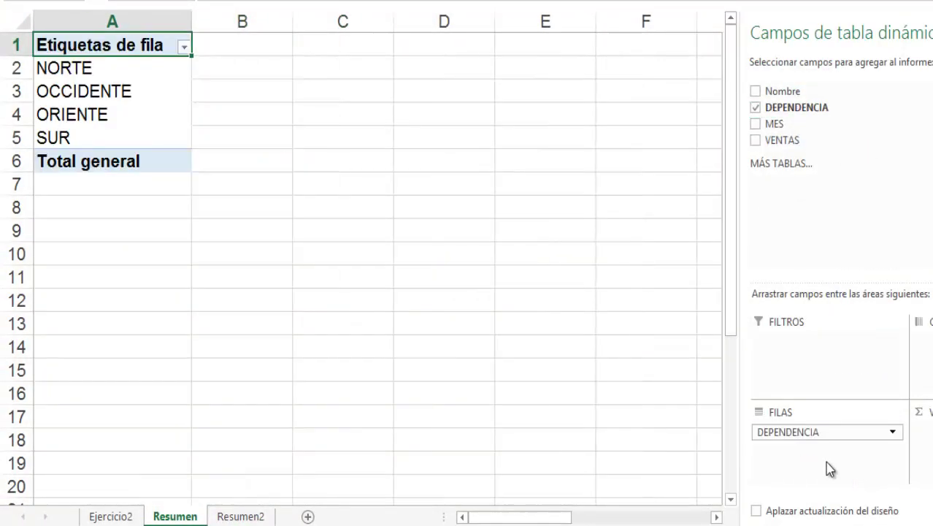
drag(774, 124, 849, 161)
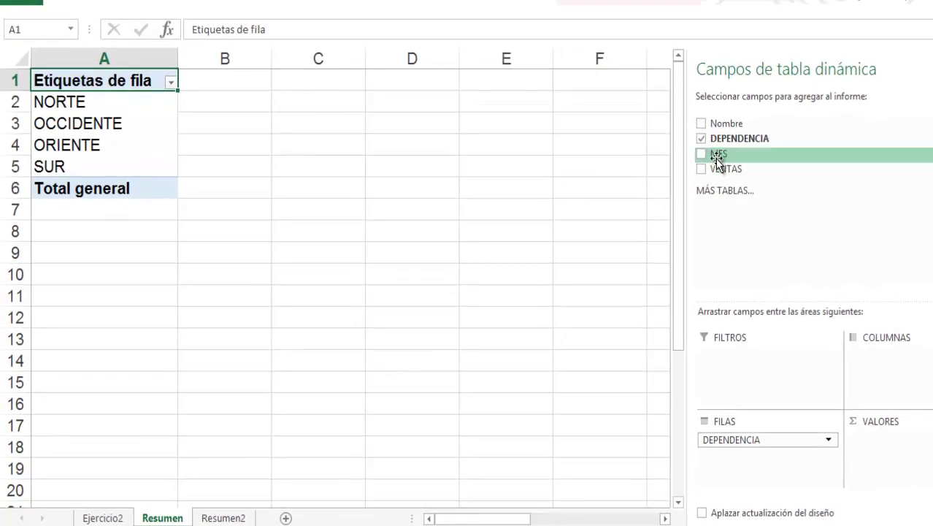
drag(788, 184, 771, 478)
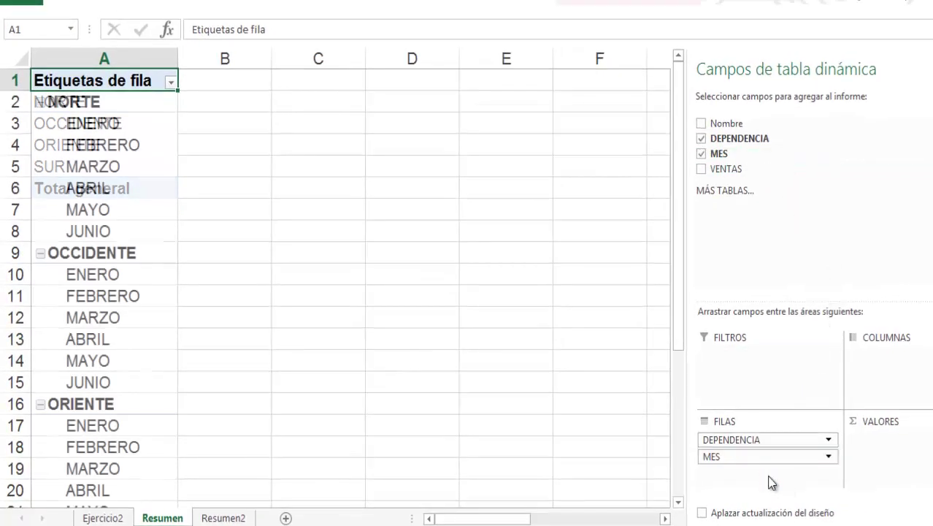
mouse_move(726, 169)
mouse_down()
mouse_move(793, 175)
mouse_move(901, 438)
mouse_up()
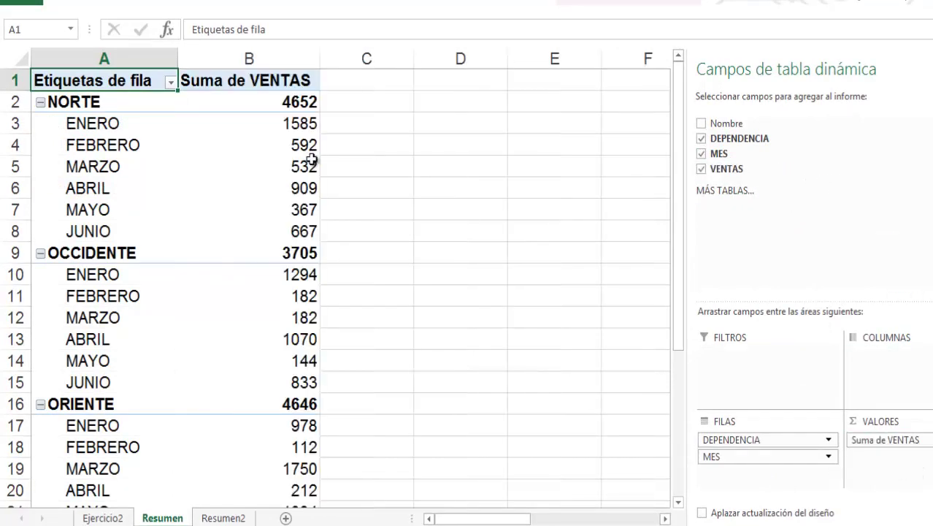
scroll(337, 191, down, 1)
scroll(337, 192, up, 1)
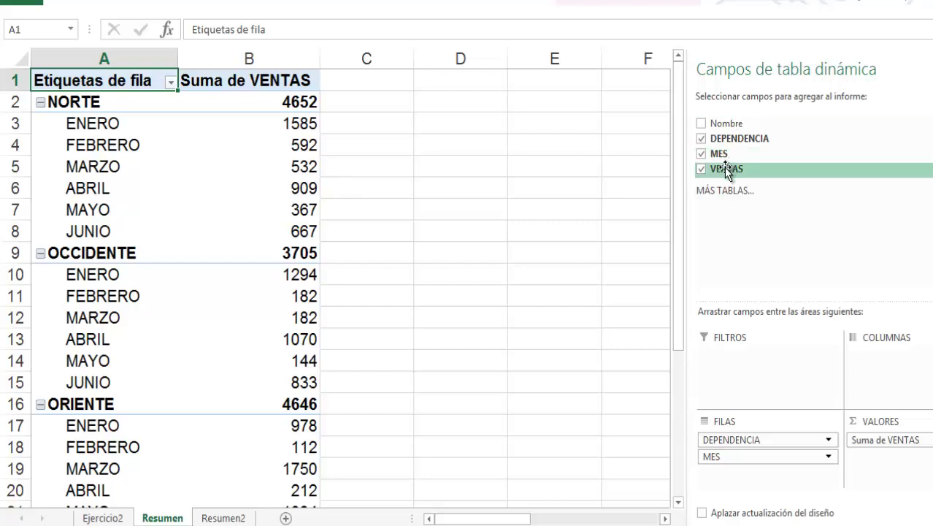
- Add VENTAS to the values again and rename that field 'Diferencia'
drag(726, 171, 909, 488)
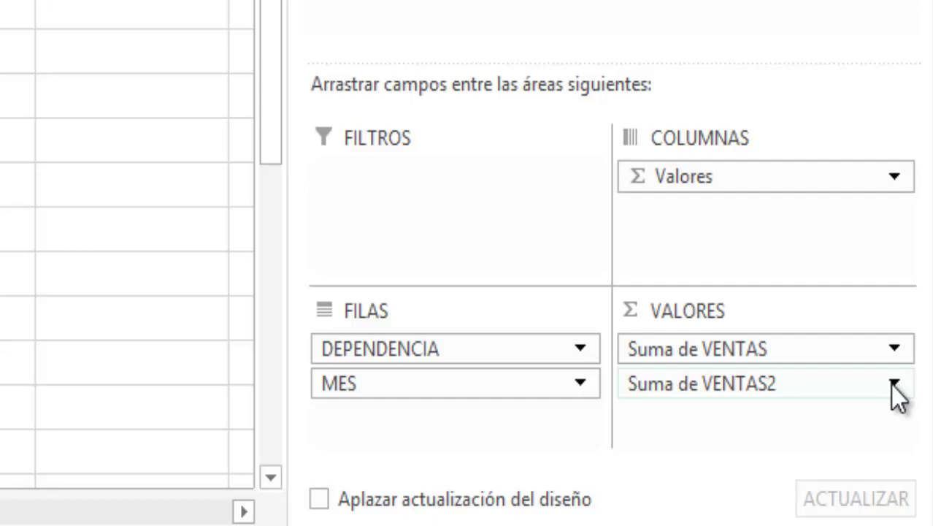
click(893, 384)
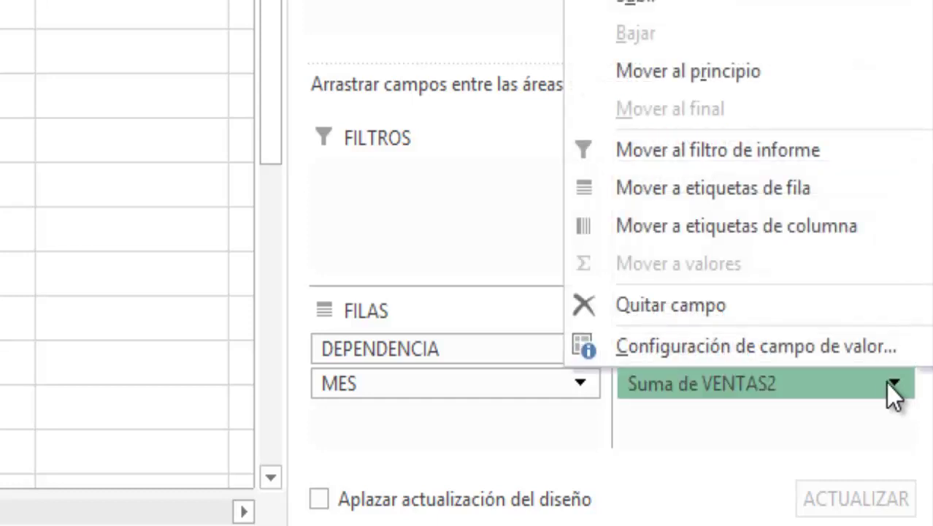
click(803, 347)
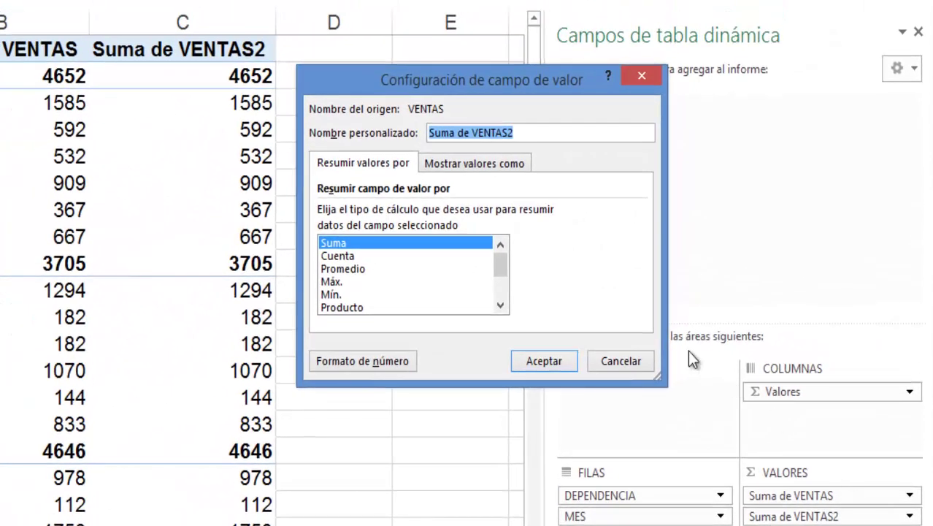
click(537, 135)
drag(511, 136, 392, 131)
text(dife)
key(BackSpace)
key(BackSpace)
key(BackSpace)
key(BackSpace)
text(Diferencia)
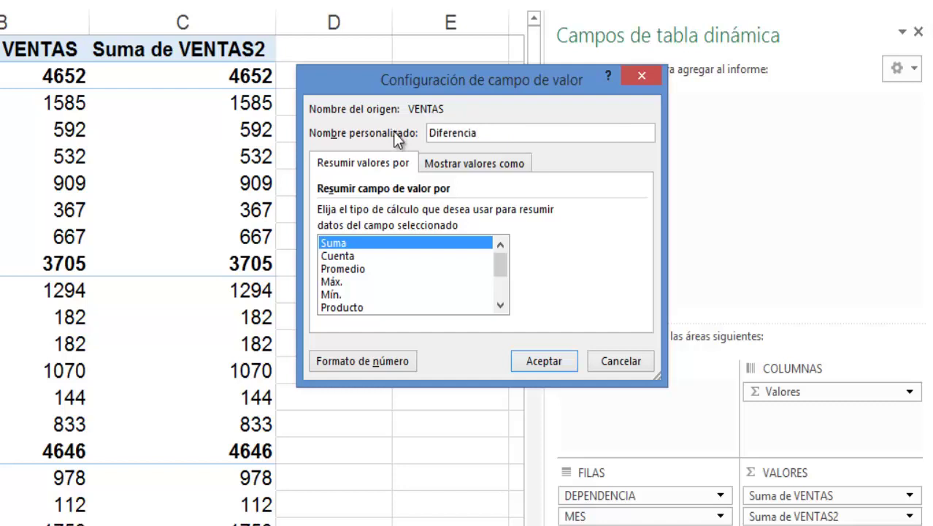
- Show Diferencia values as 'Diferencia de' with base field MES and base item (anterior)
click(451, 162)
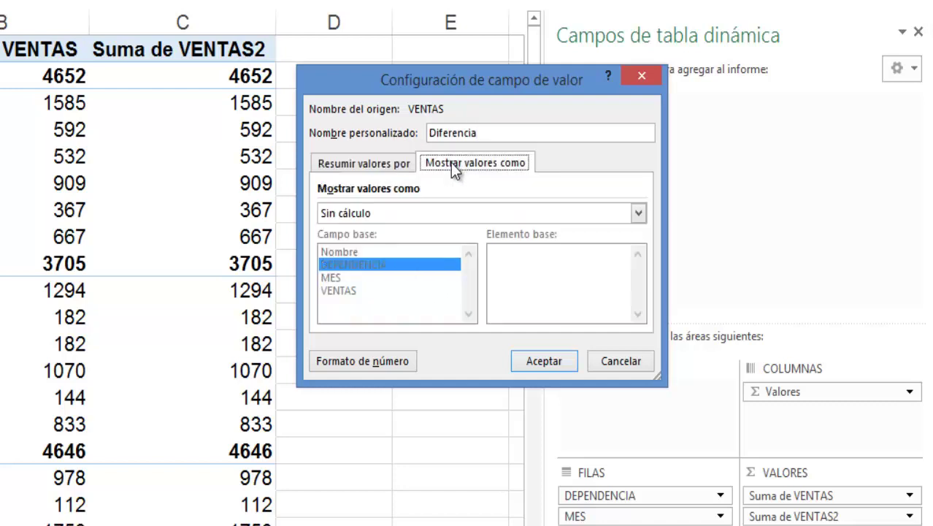
click(639, 213)
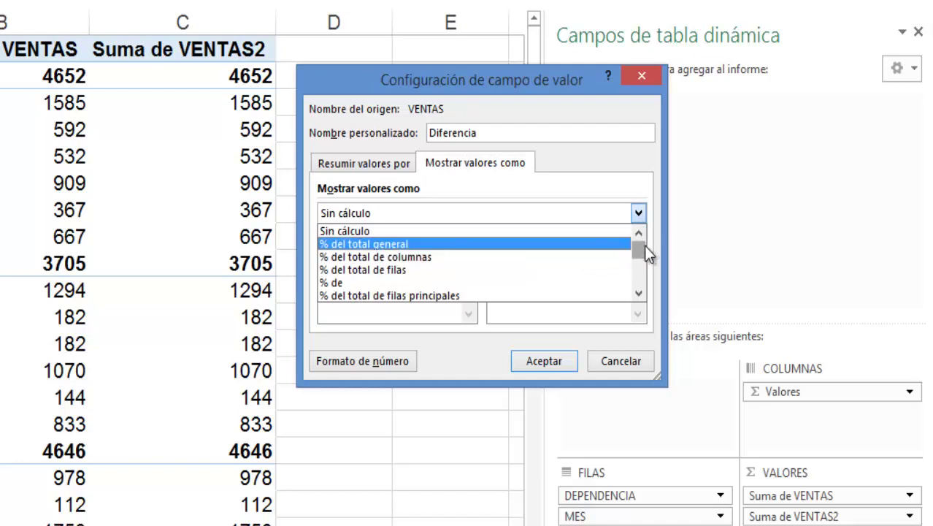
drag(643, 246, 657, 268)
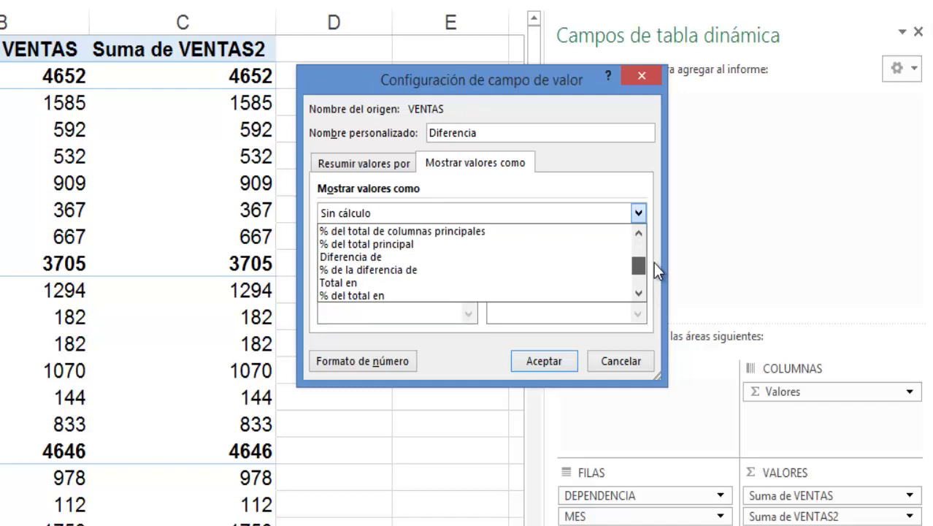
drag(651, 263, 646, 274)
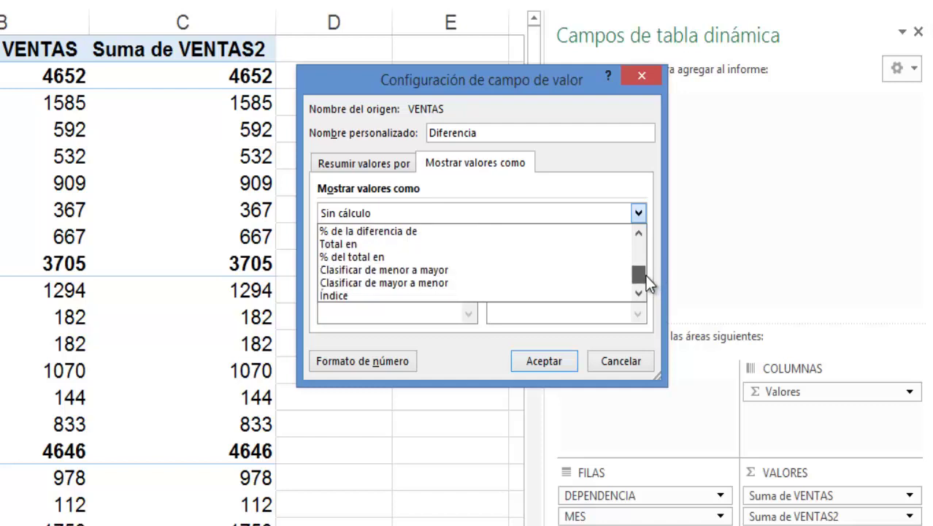
click(638, 233)
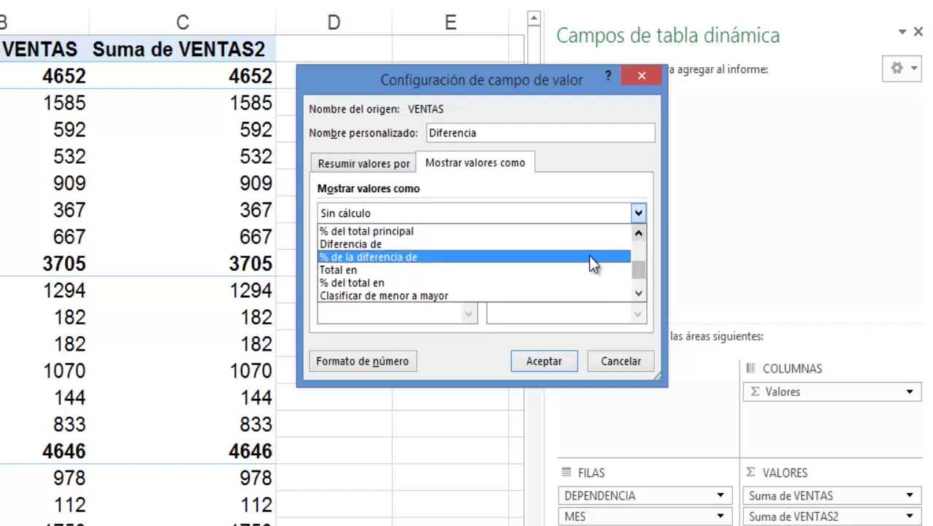
click(406, 243)
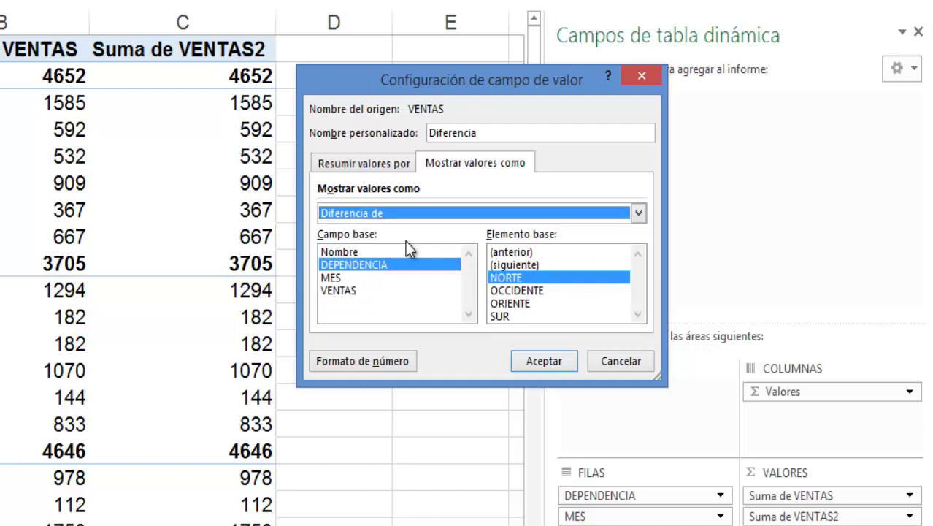
click(341, 276)
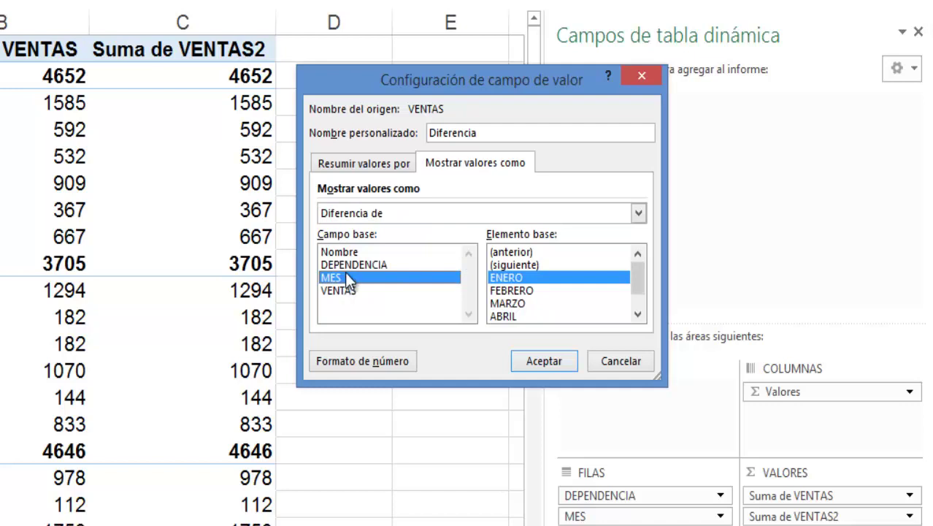
click(547, 255)
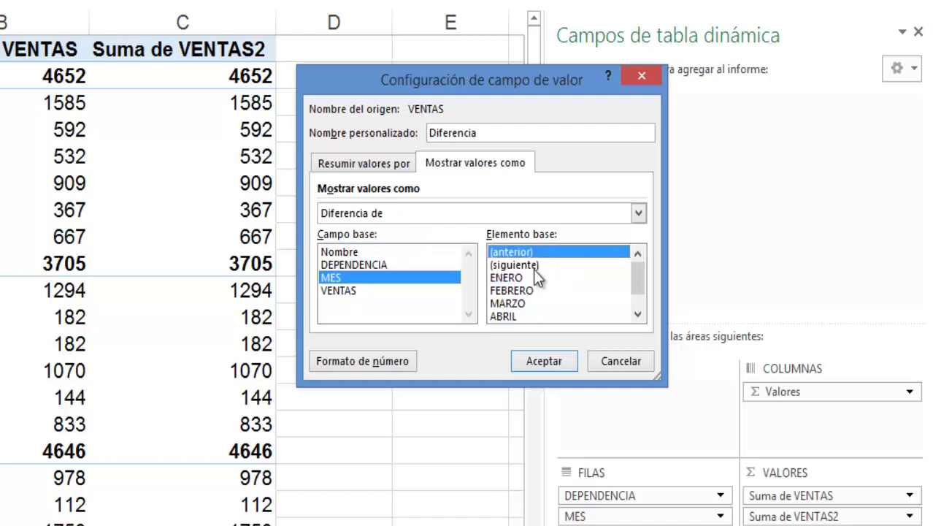
click(533, 266)
click(533, 253)
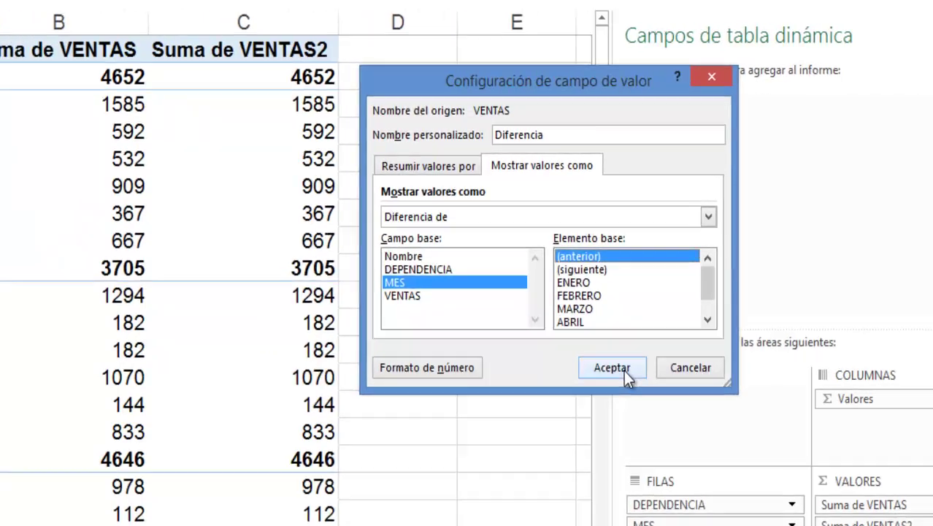
- Apply the Diferencia settings and check NORTE's differences (-993, -60, 377) against its monthly sales
click(555, 363)
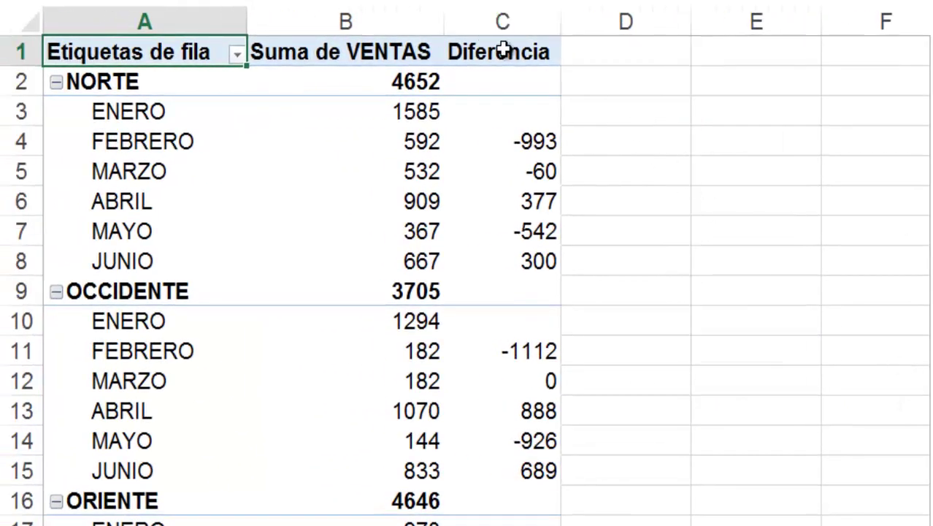
click(504, 52)
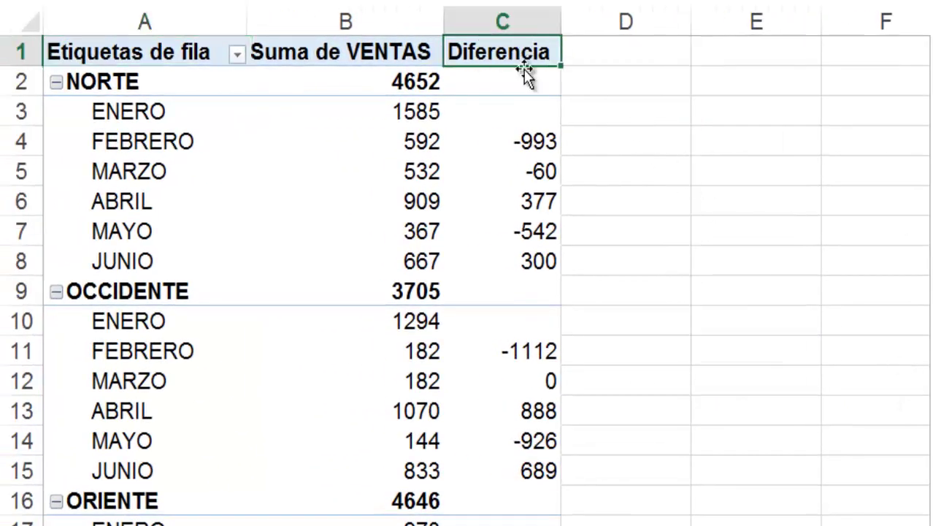
click(645, 142)
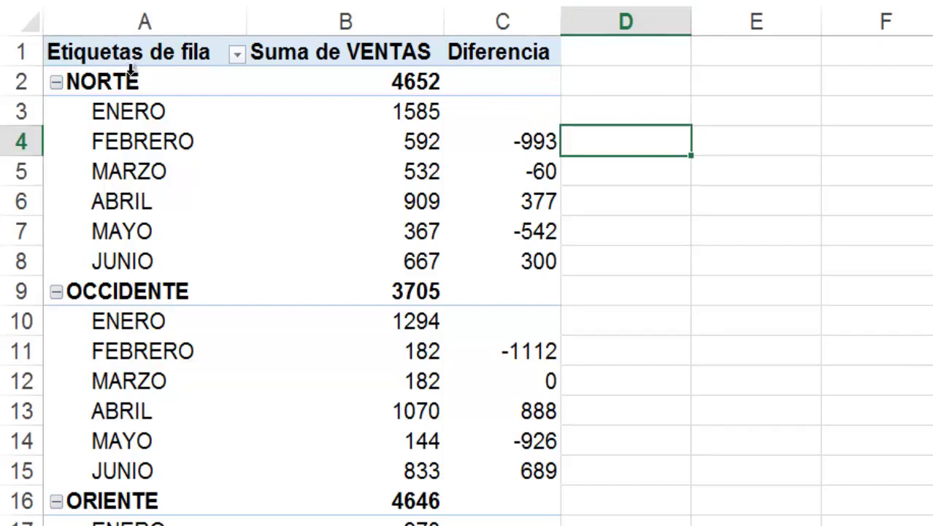
mouse_move(385, 110)
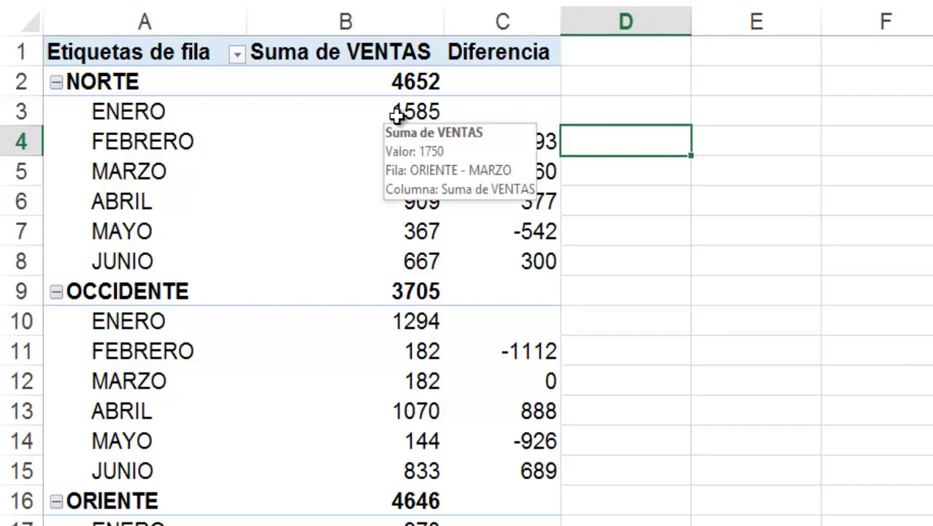
click(436, 112)
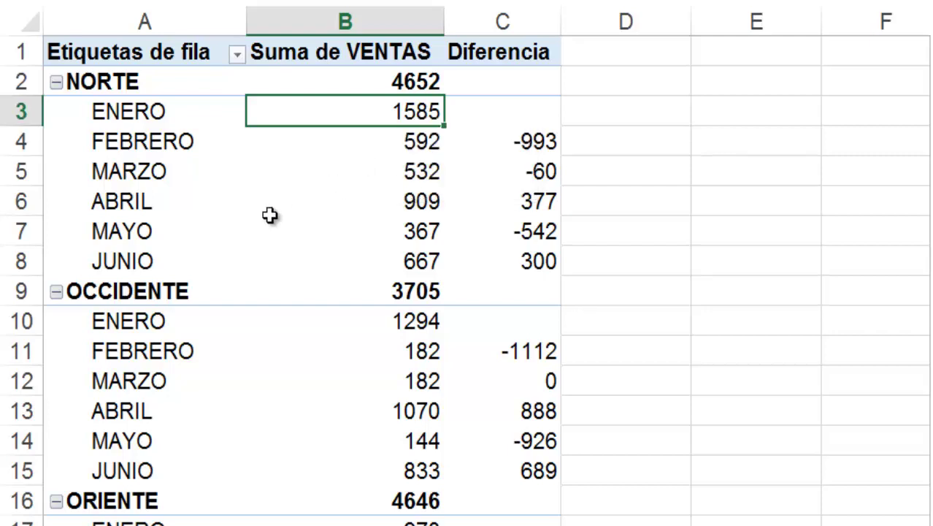
click(409, 142)
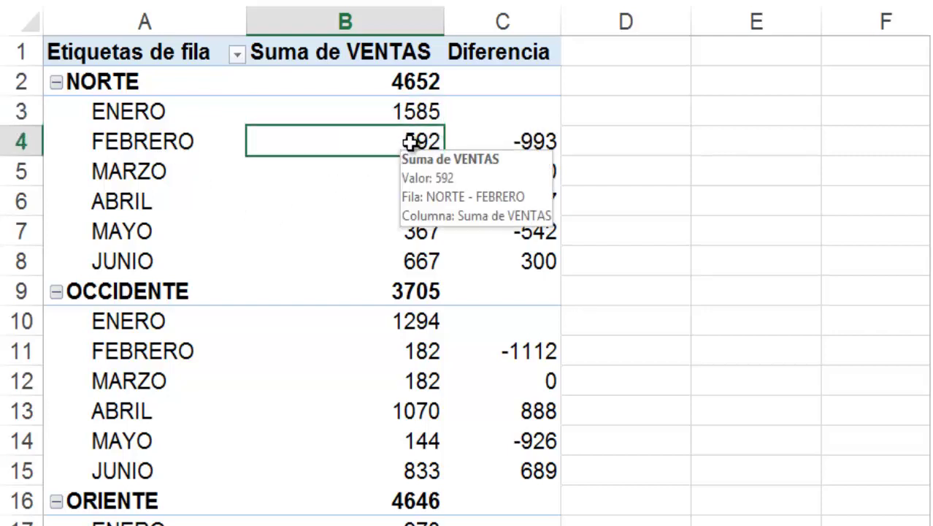
click(554, 142)
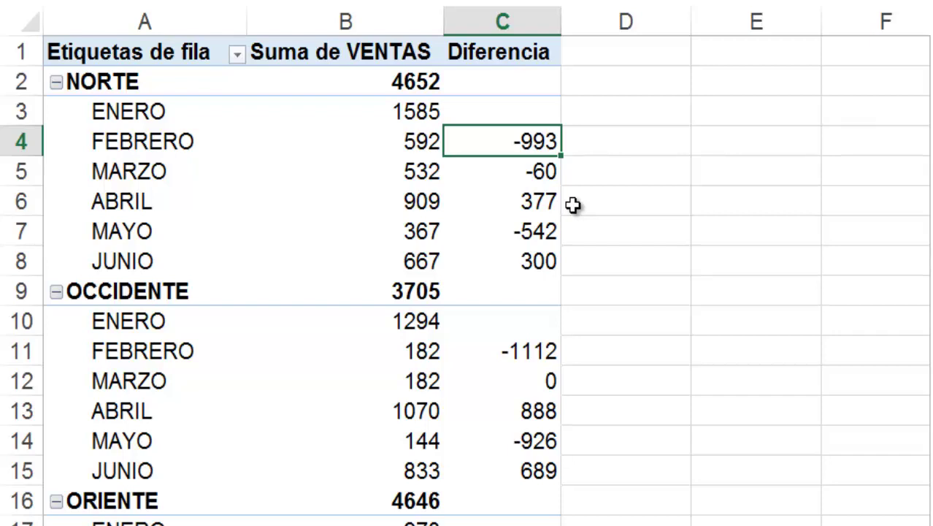
click(538, 178)
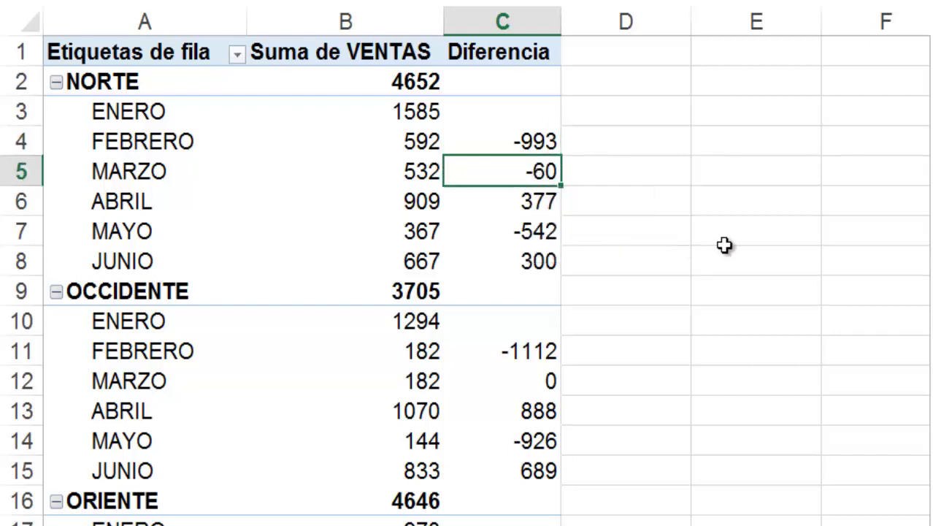
click(538, 210)
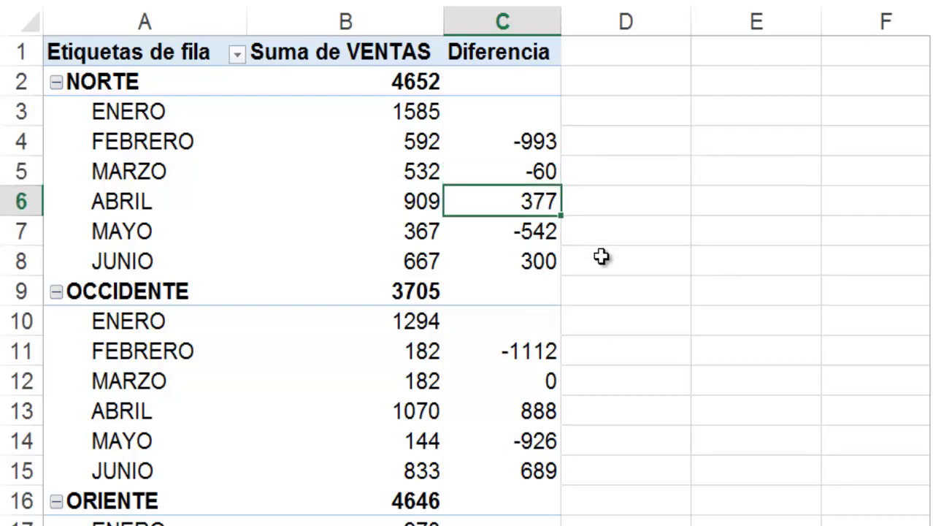
click(428, 181)
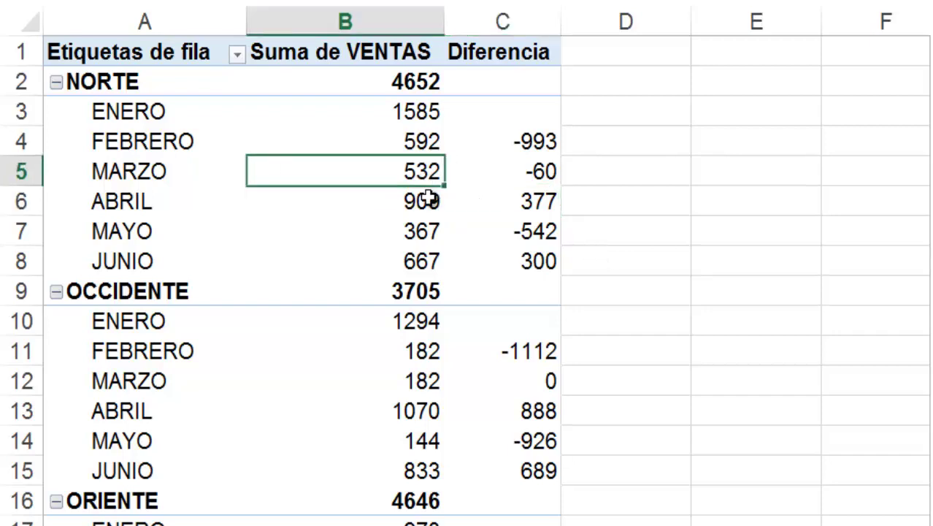
click(423, 207)
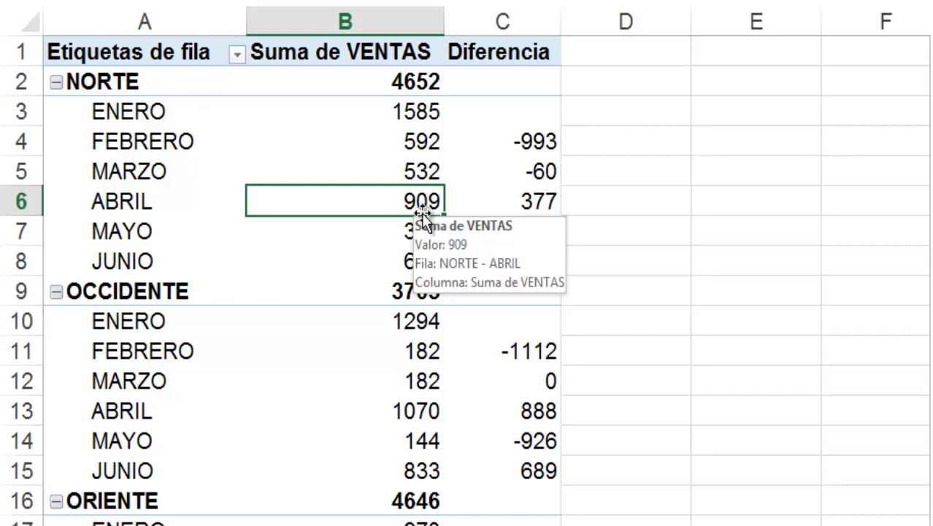
- Add VENTAS to the pivot values once more, creating the Suma de VENTAS2 column
scroll(423, 258, down, 2)
scroll(427, 269, down, 2)
scroll(428, 273, down, 1)
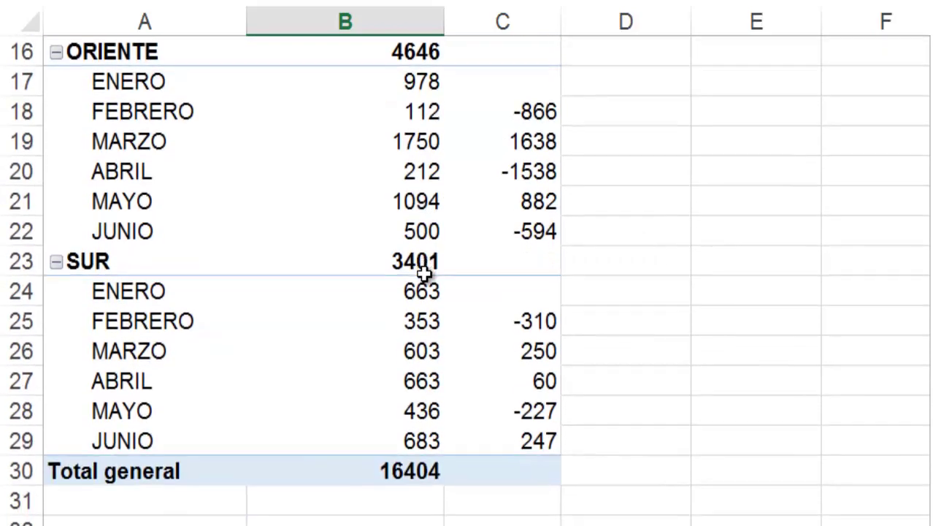
scroll(425, 273, up, 2)
scroll(425, 273, down, 2)
scroll(425, 273, up, 4)
scroll(425, 273, up, 1)
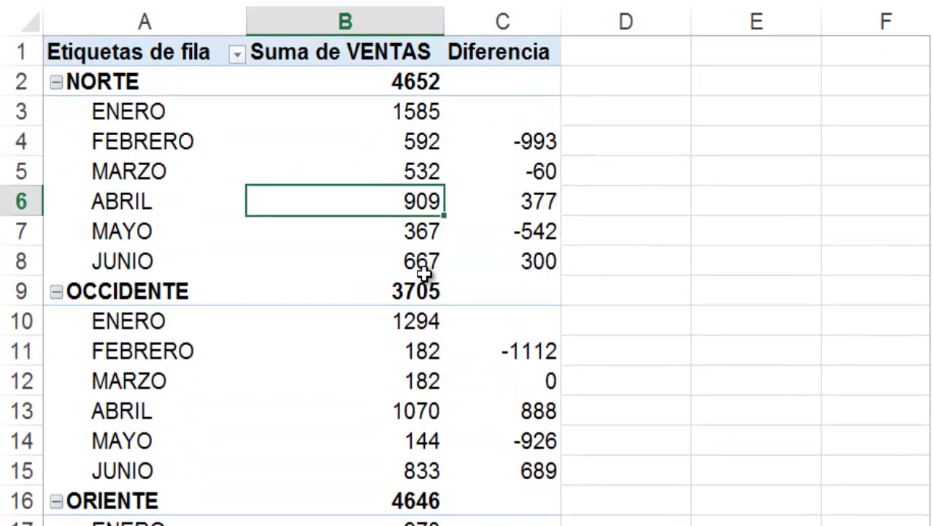
click(531, 88)
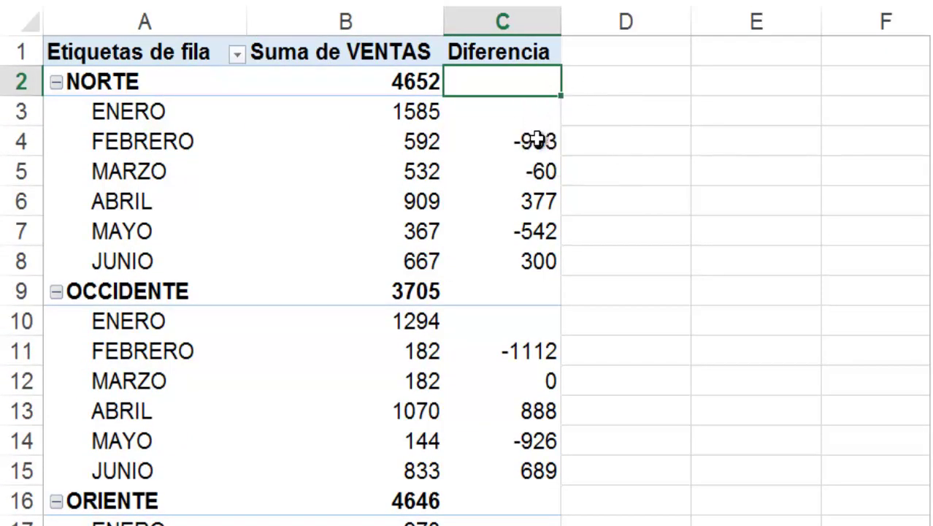
click(537, 139)
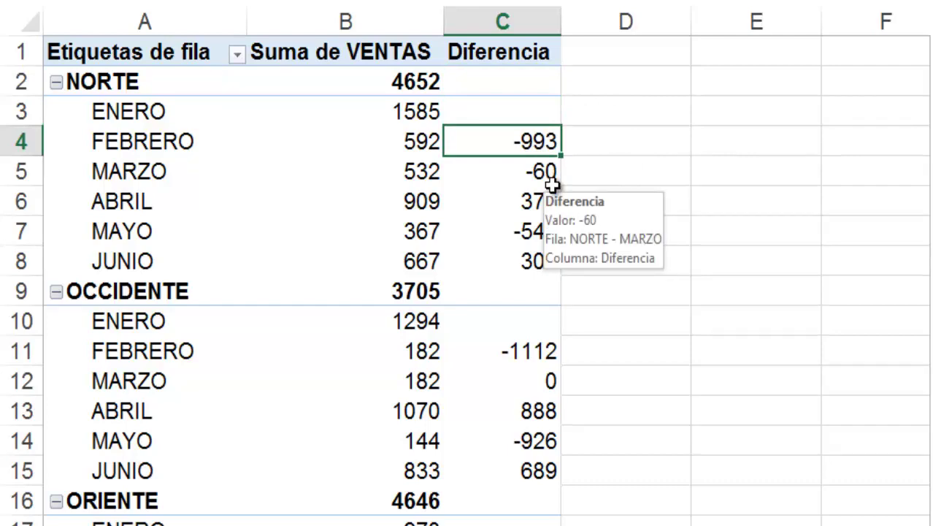
mouse_move(618, 85)
mouse_down()
mouse_move(643, 84)
mouse_move(788, 481)
mouse_up()
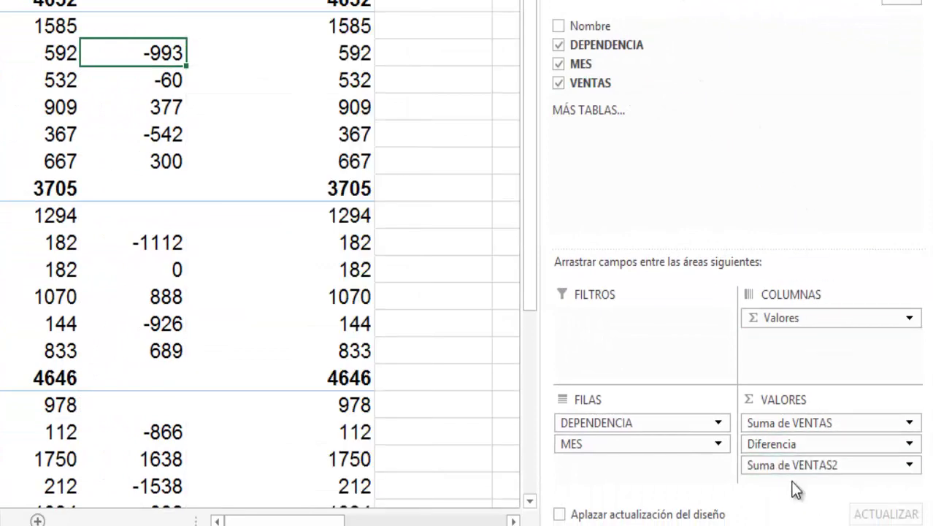
click(909, 464)
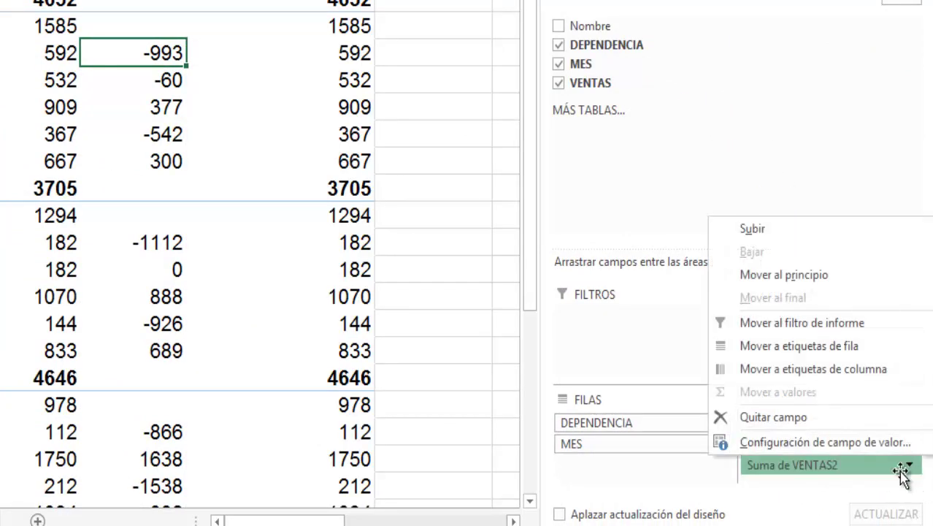
- Rename Suma de VENTAS2 to '% Vtas', shown as % de la diferencia de versus the previous MES
click(801, 443)
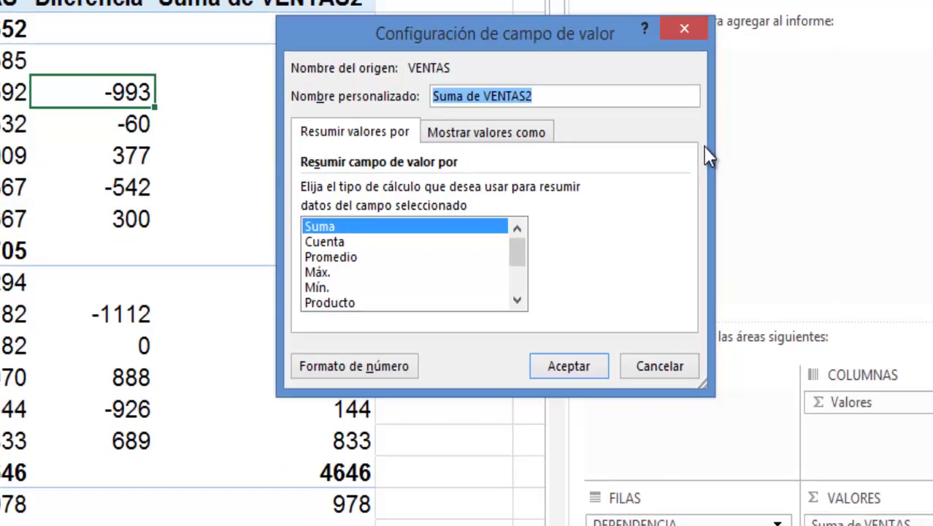
text($)
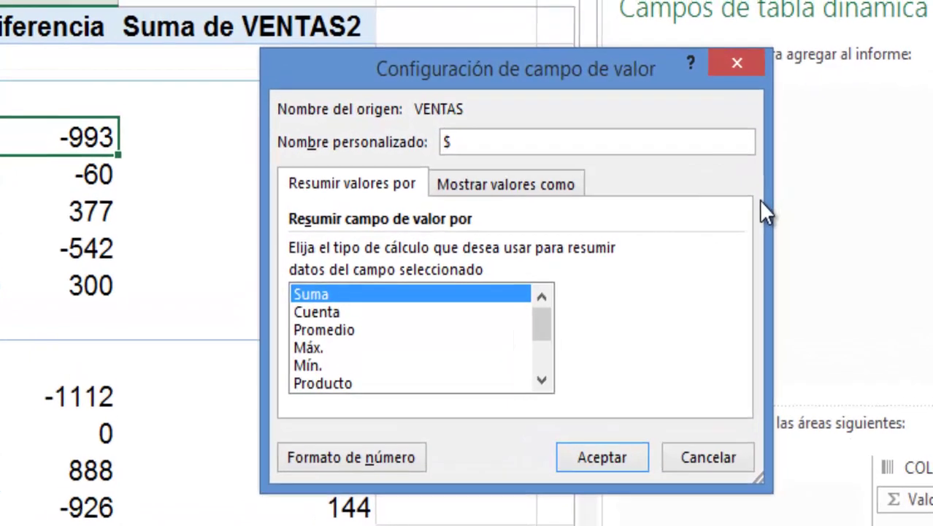
key(BackSpace)
text(% Vta)
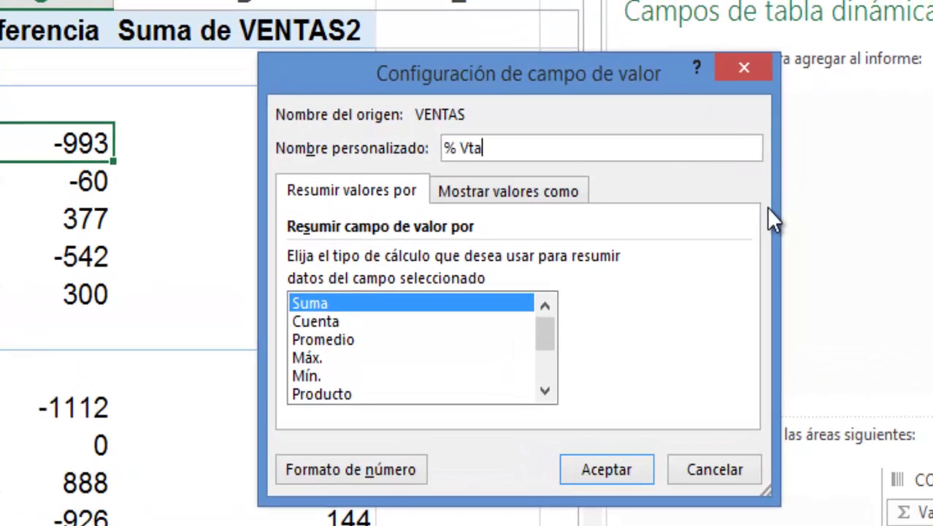
text(s)
click(505, 201)
click(503, 259)
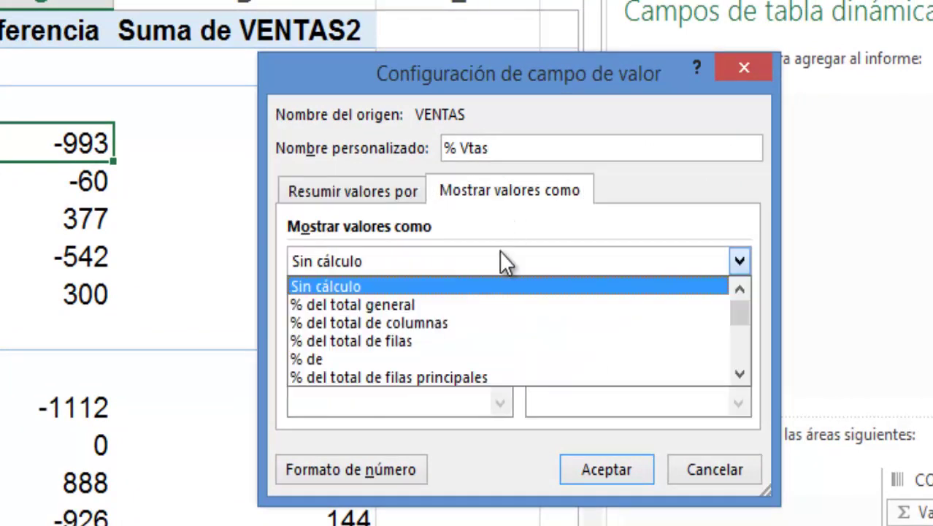
mouse_move(739, 310)
mouse_down()
mouse_move(740, 349)
mouse_move(738, 335)
mouse_up()
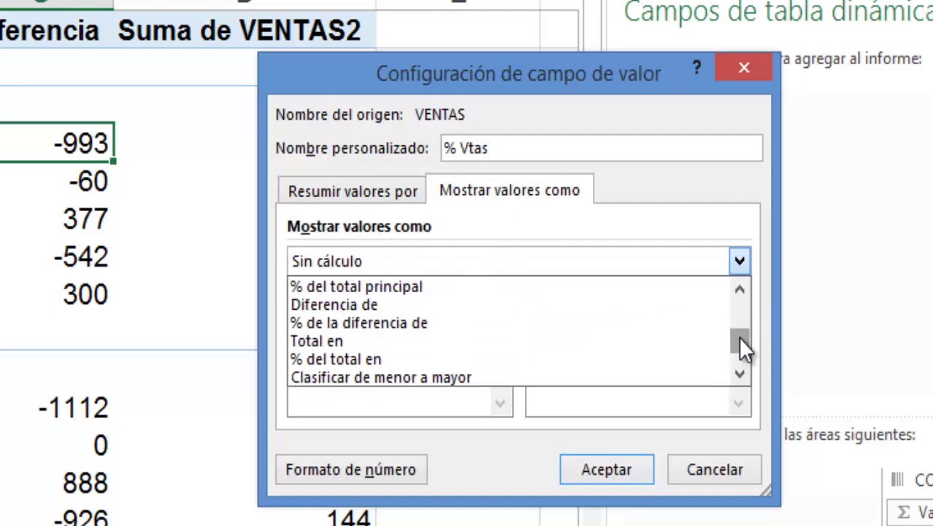
click(473, 337)
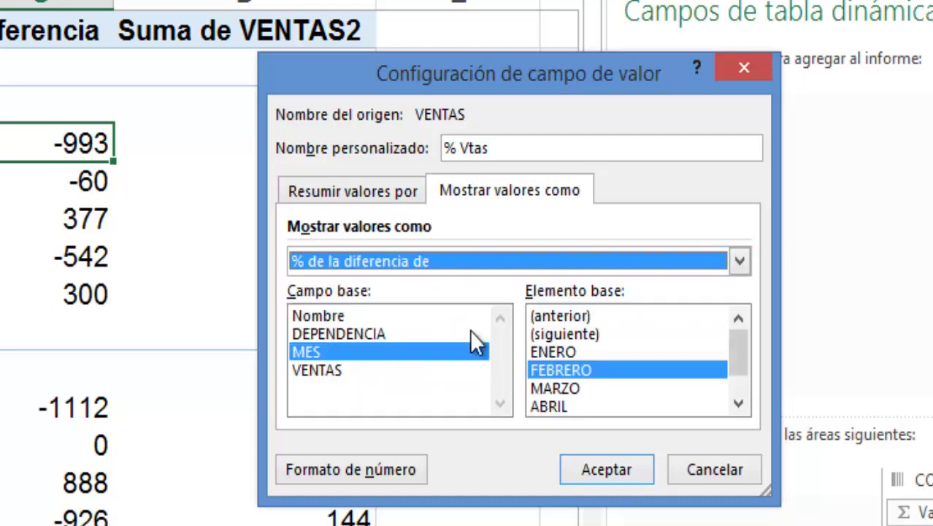
click(582, 315)
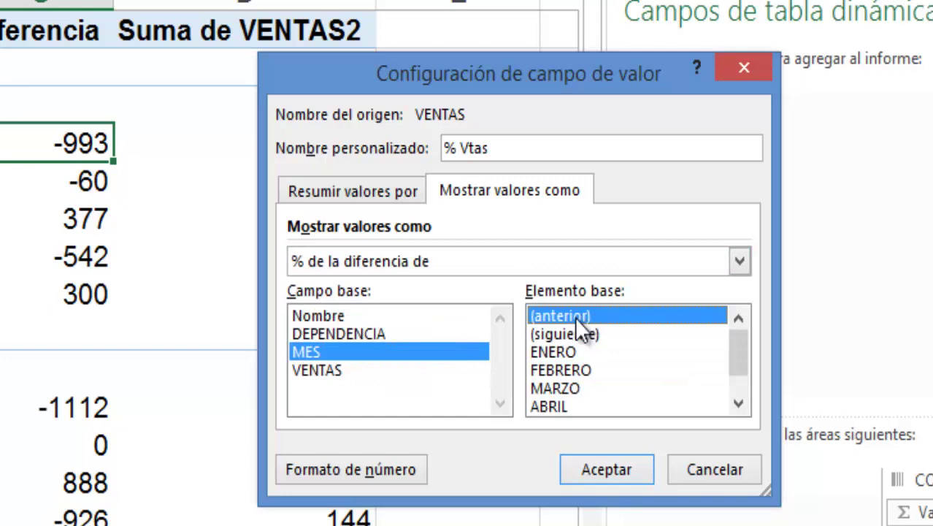
click(603, 471)
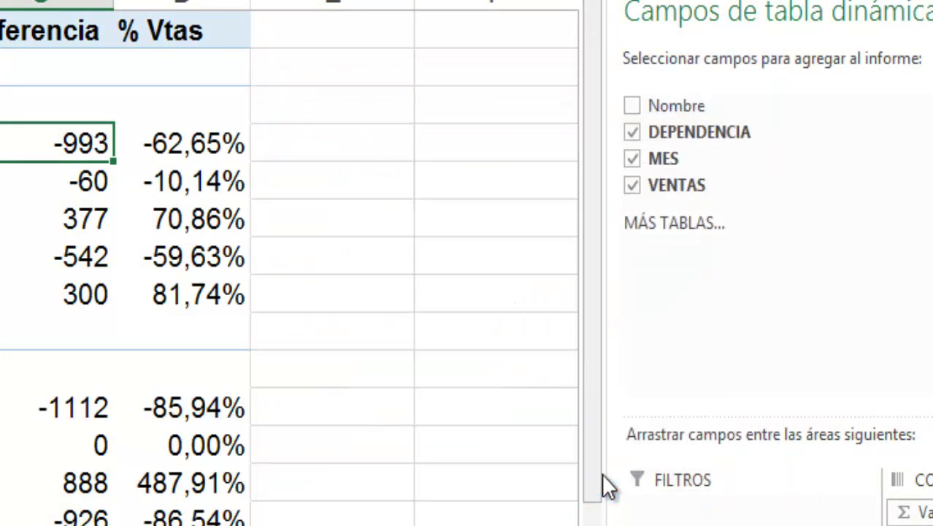
- Check the % Vtas figures, such as -62,65% for February and -10,14% for March
click(683, 22)
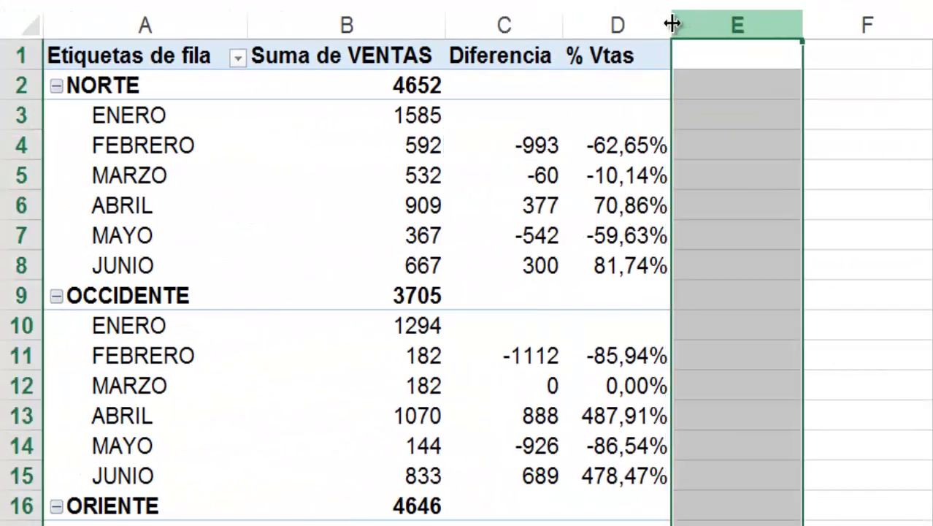
click(760, 145)
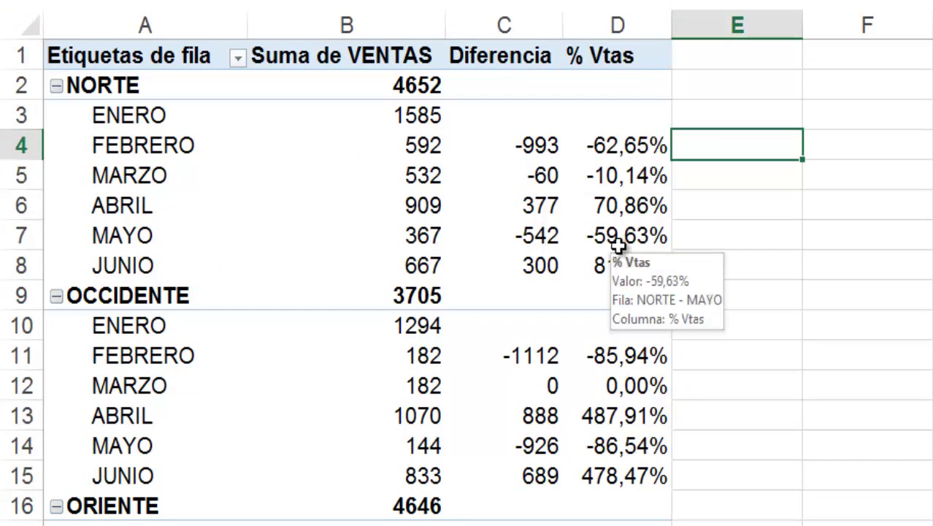
click(521, 153)
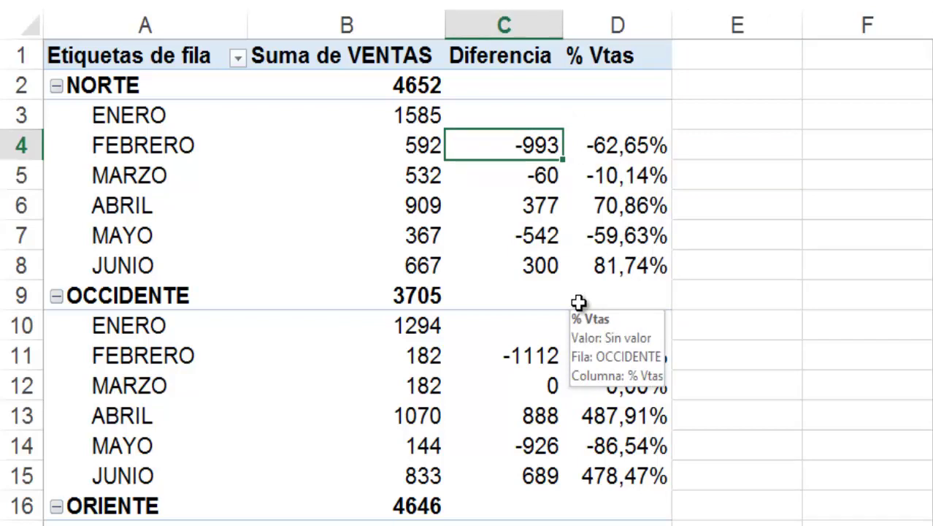
click(612, 143)
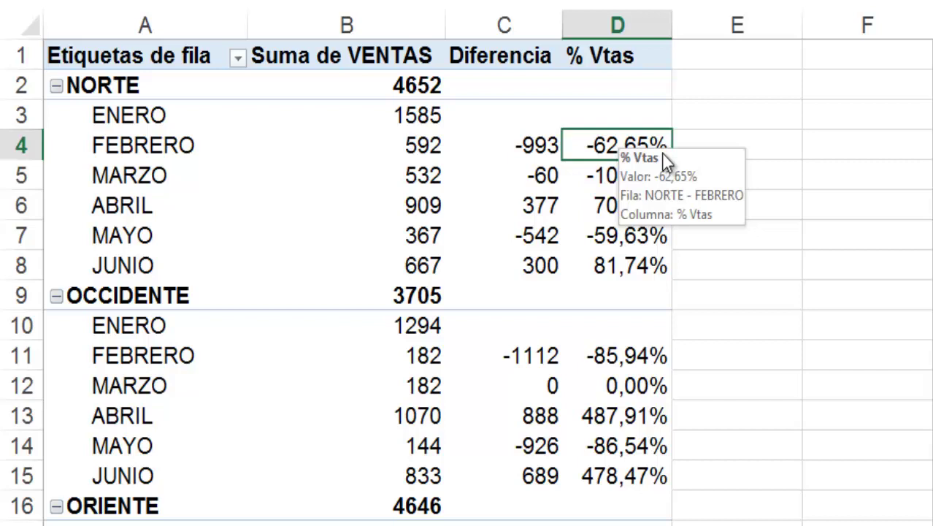
click(773, 145)
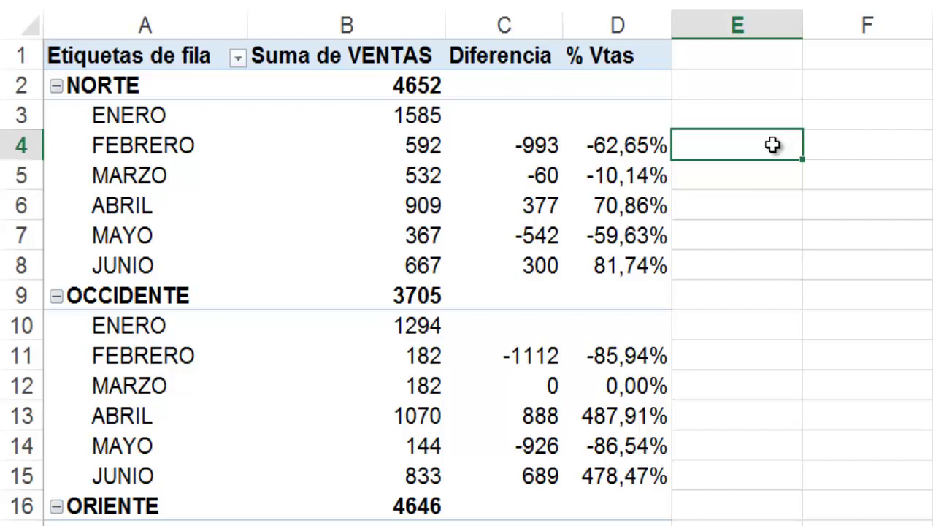
click(661, 179)
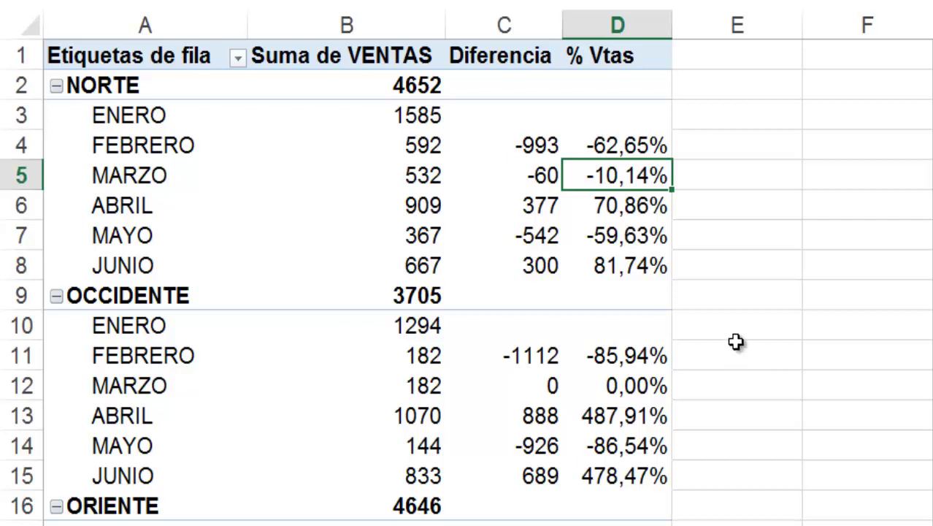
click(623, 210)
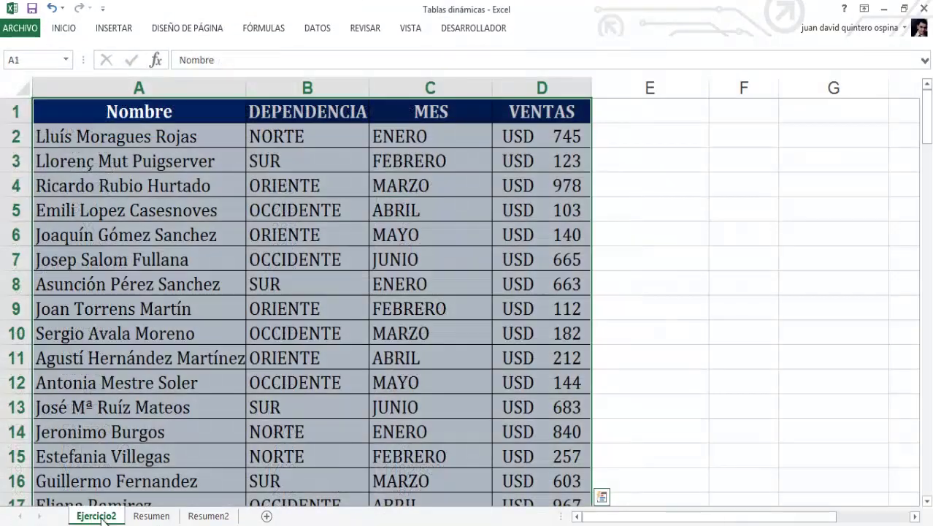
- Insert a pivot table from the Ejercicio2 data at cell A1 of the Resumen2 sheet
click(93, 29)
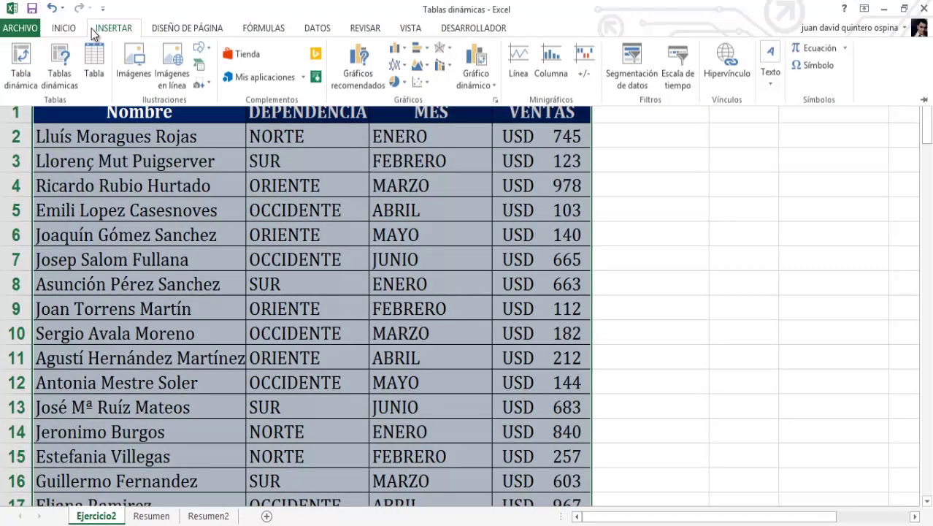
click(25, 75)
click(503, 278)
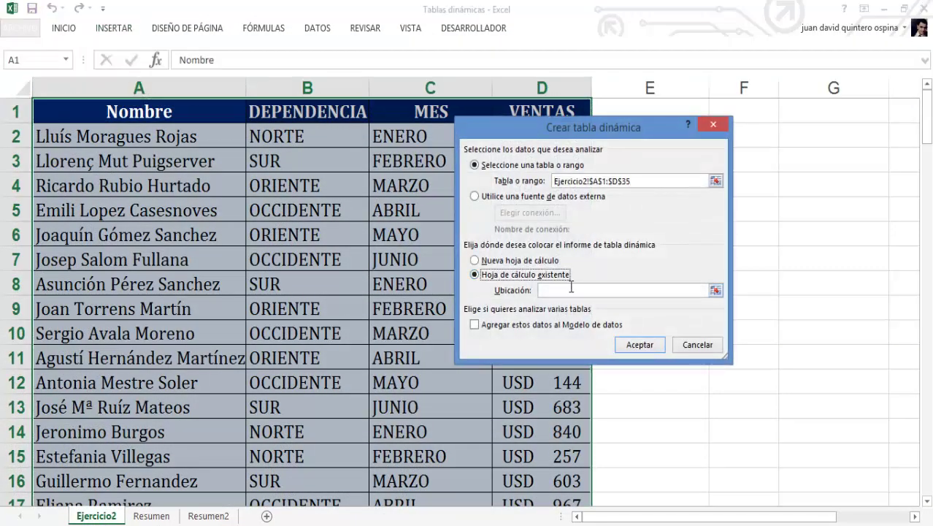
click(211, 517)
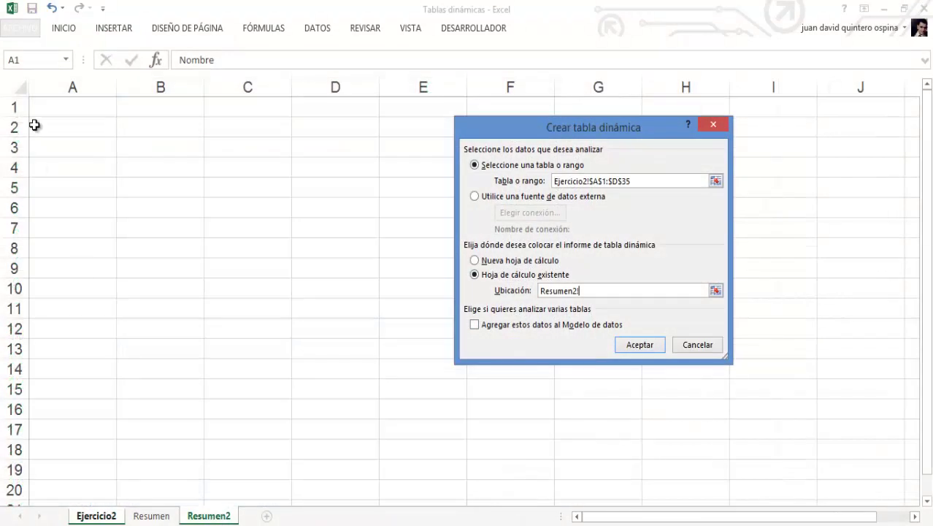
click(69, 109)
click(640, 345)
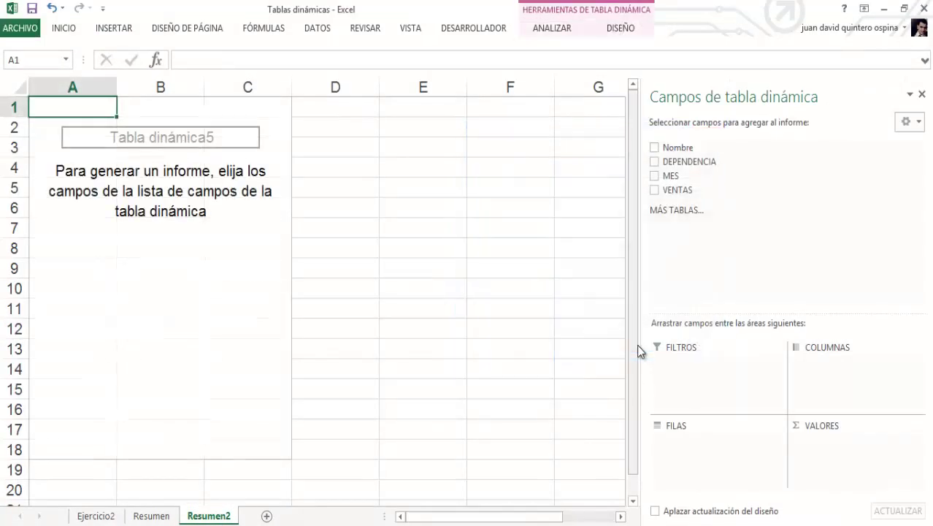
- Put DEPENDENCIA in rows and Suma de VENTAS in values, autofit column B, then add VENTAS again
mouse_move(674, 161)
mouse_down()
mouse_move(705, 232)
mouse_move(712, 474)
mouse_up()
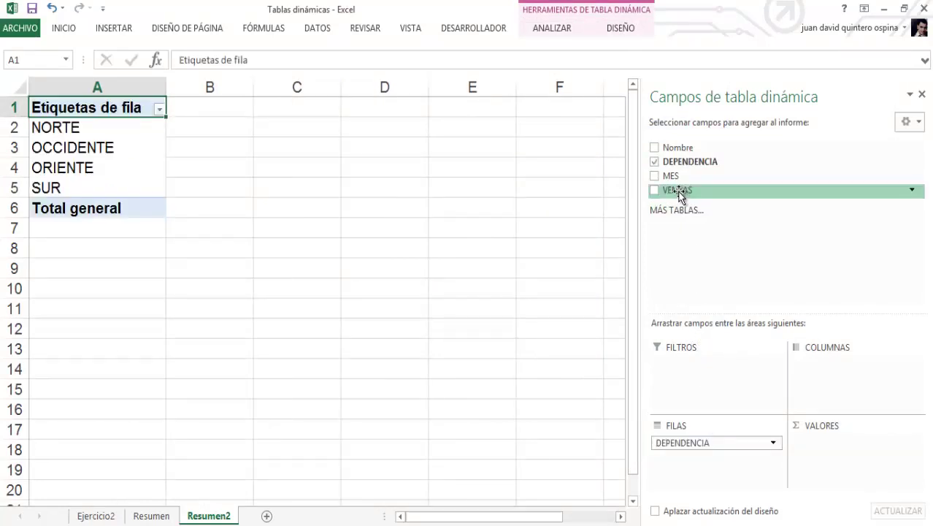
drag(677, 191, 823, 445)
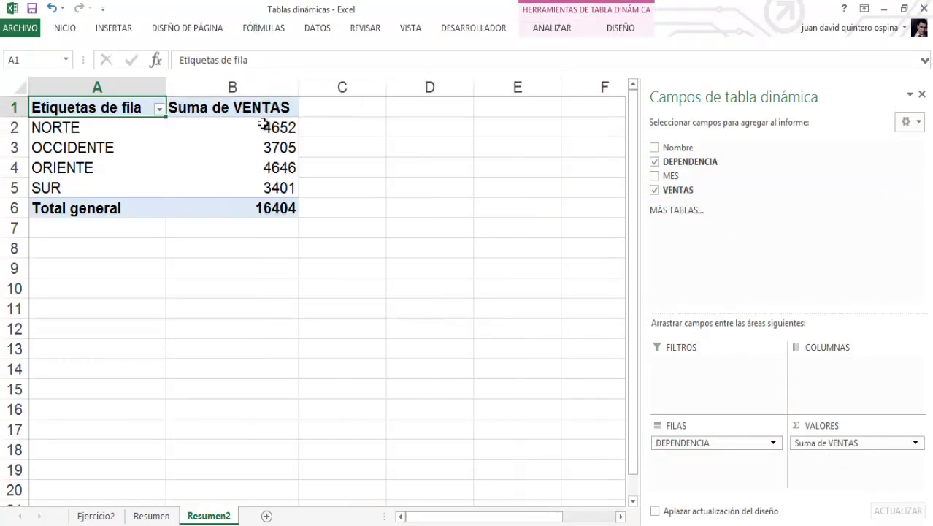
double_click(299, 86)
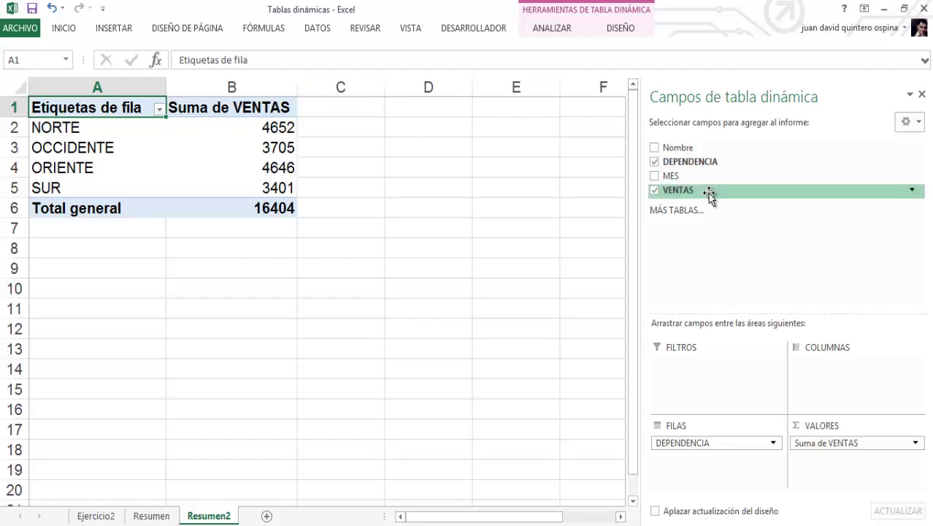
drag(706, 193, 876, 458)
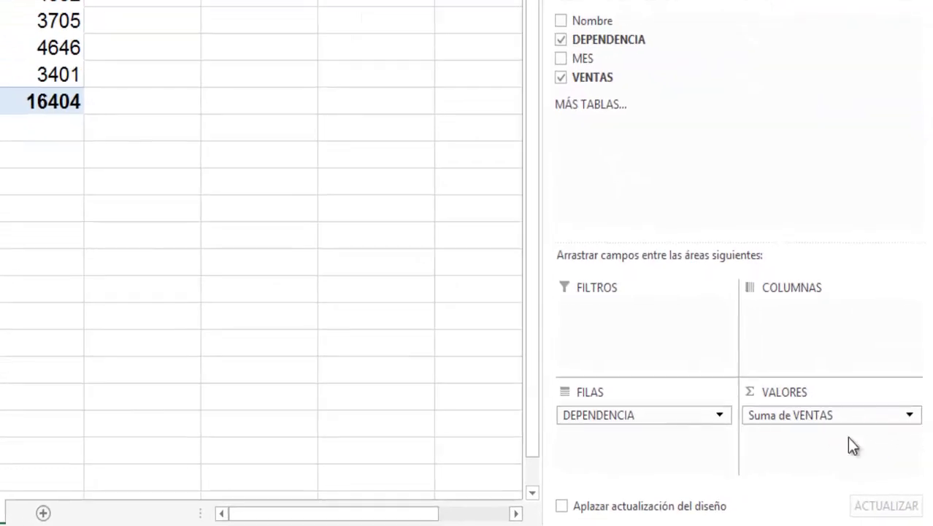
- Rename Suma de VENTAS2 to 'Posicion', ranking sales from smallest to largest by DEPENDENCIA
click(910, 436)
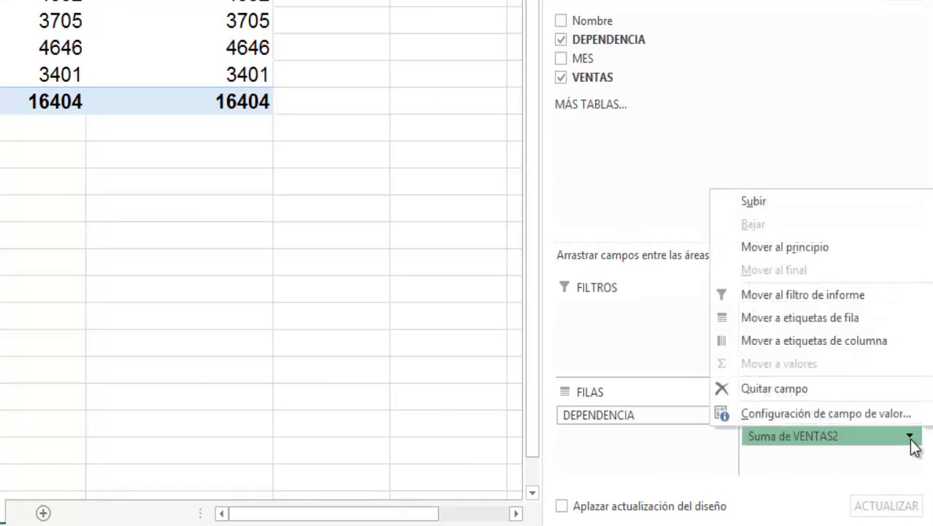
click(828, 417)
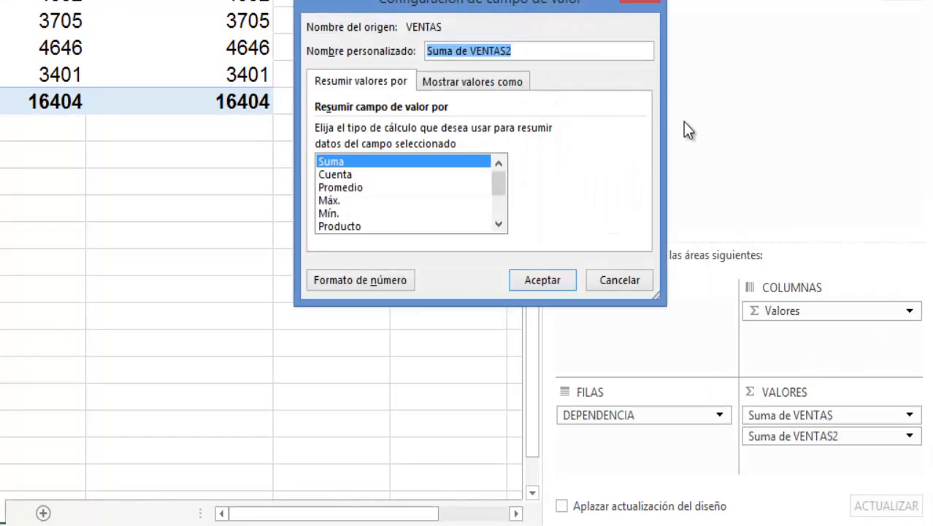
text(Posi)
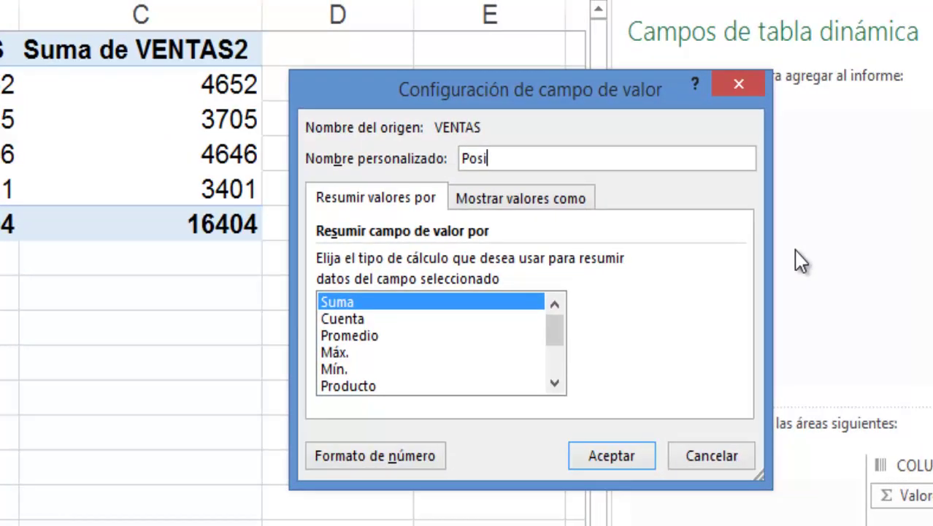
text(cion)
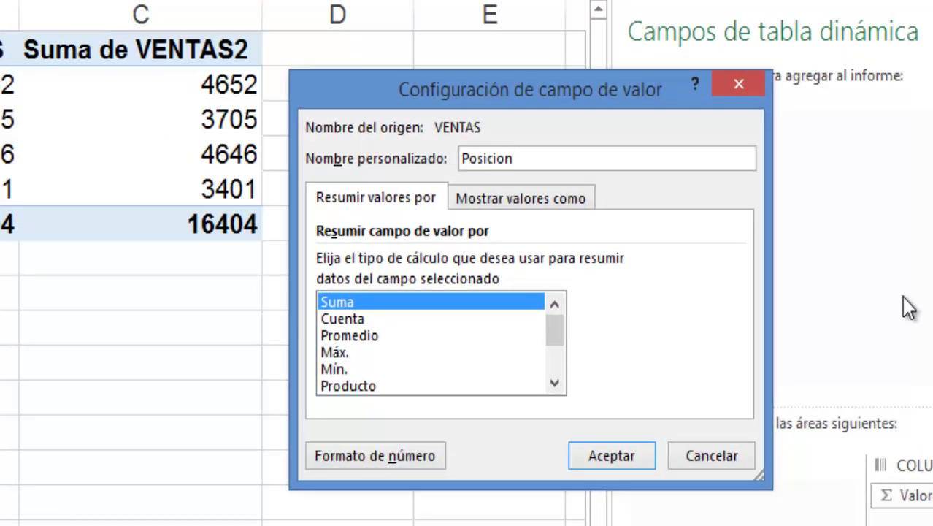
click(527, 205)
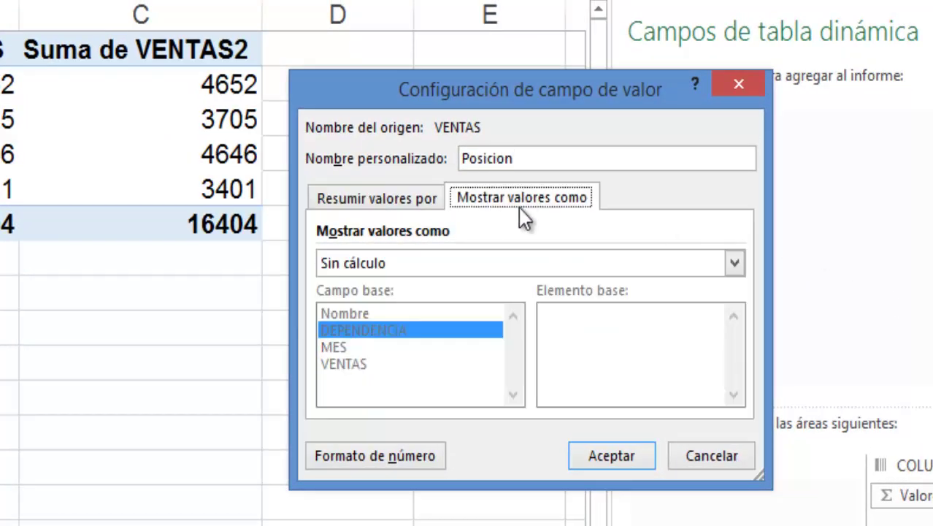
click(460, 262)
click(735, 368)
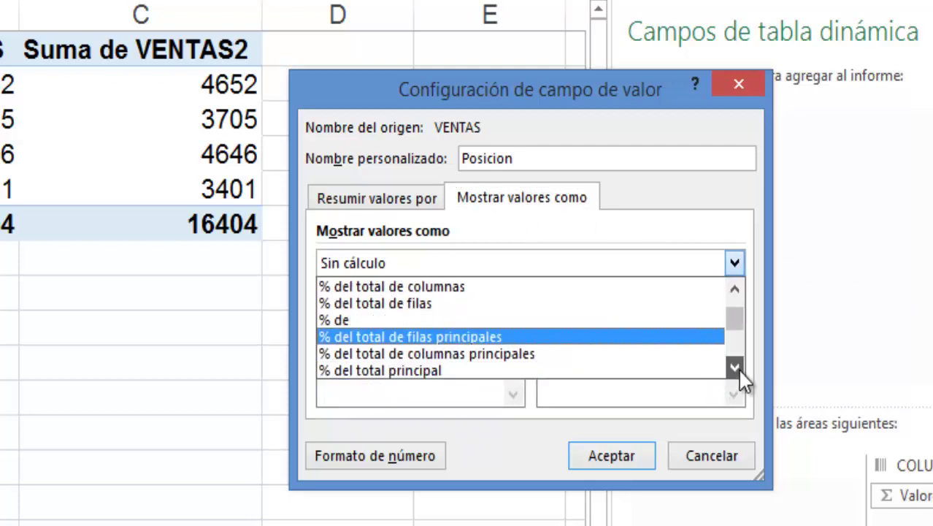
click(735, 368)
click(736, 368)
click(736, 368)
click(735, 368)
click(735, 368)
click(736, 368)
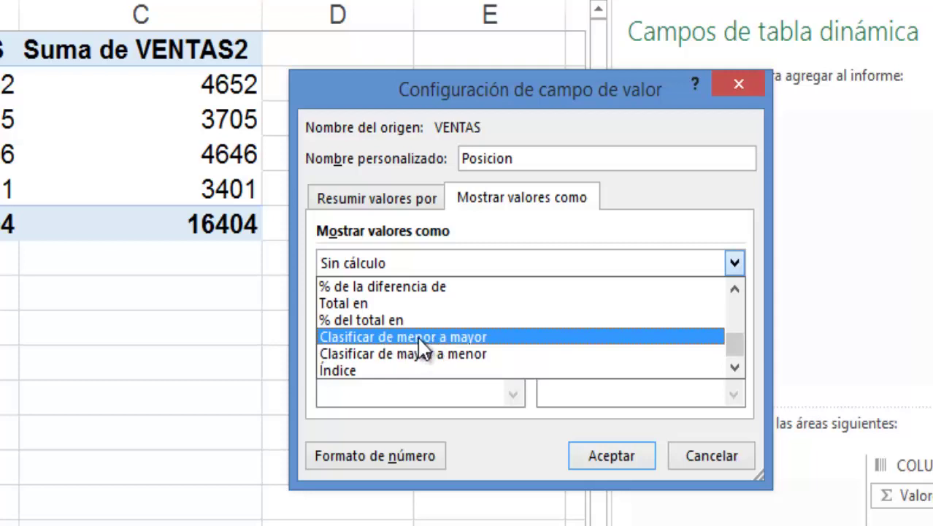
click(417, 337)
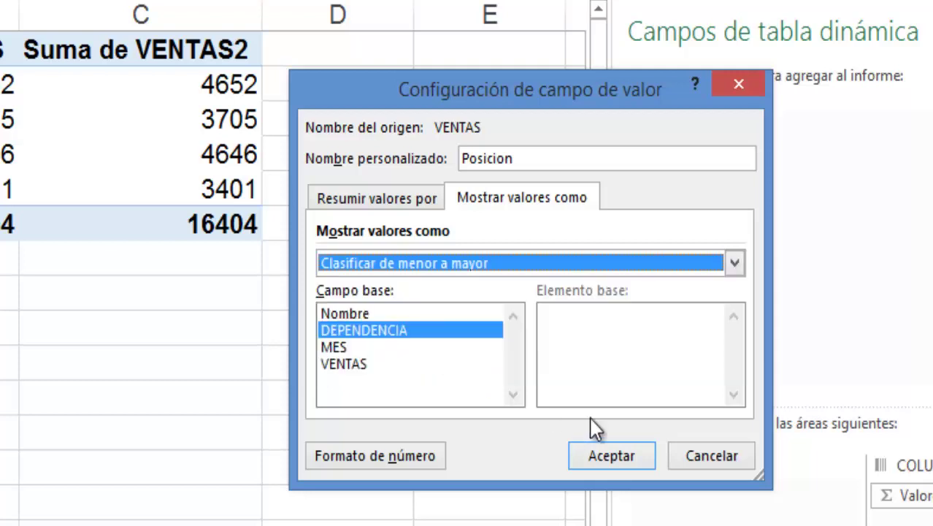
click(610, 458)
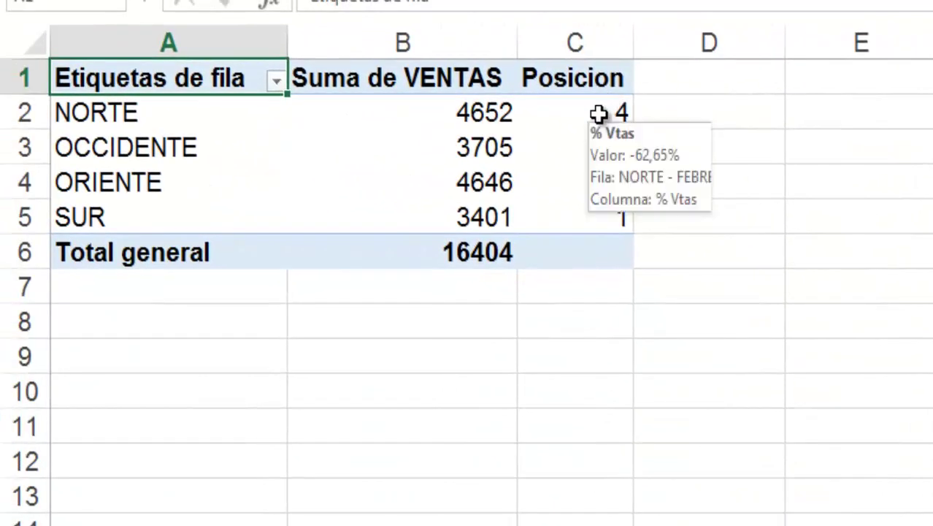
click(603, 516)
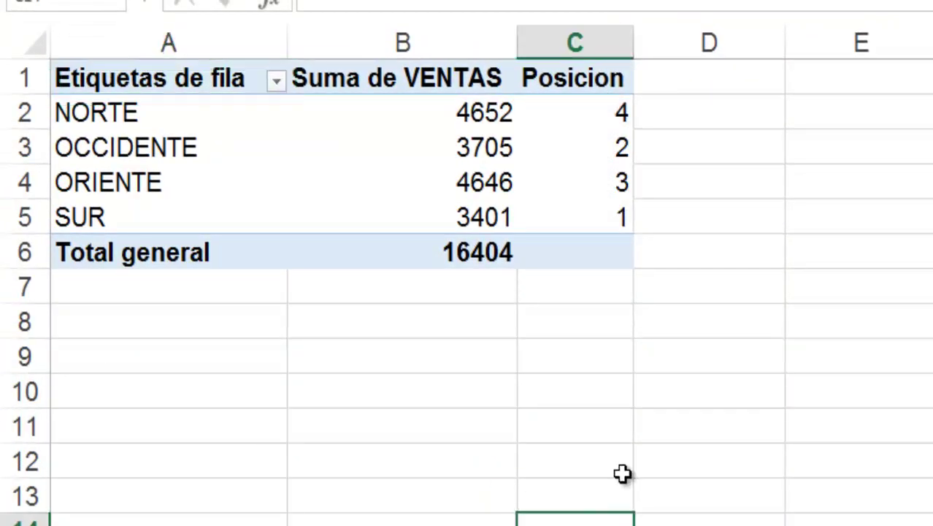
click(601, 214)
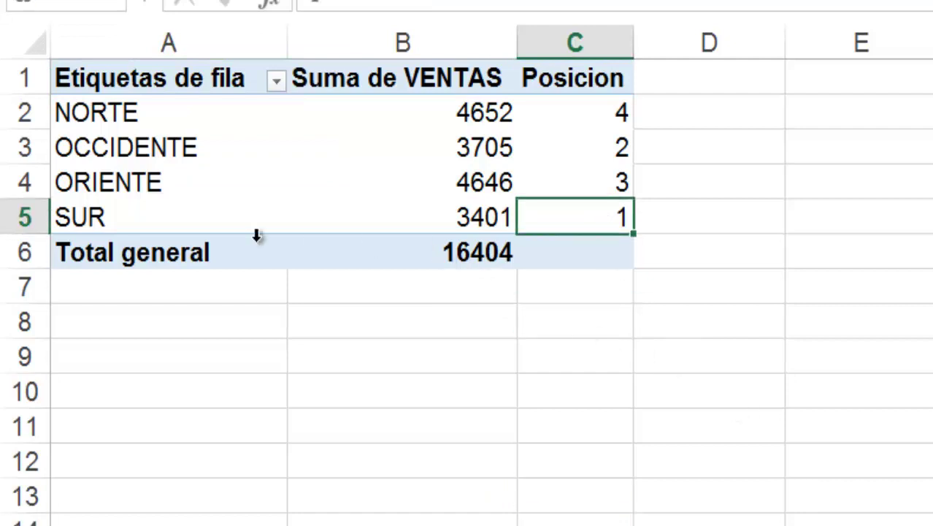
click(63, 222)
click(485, 225)
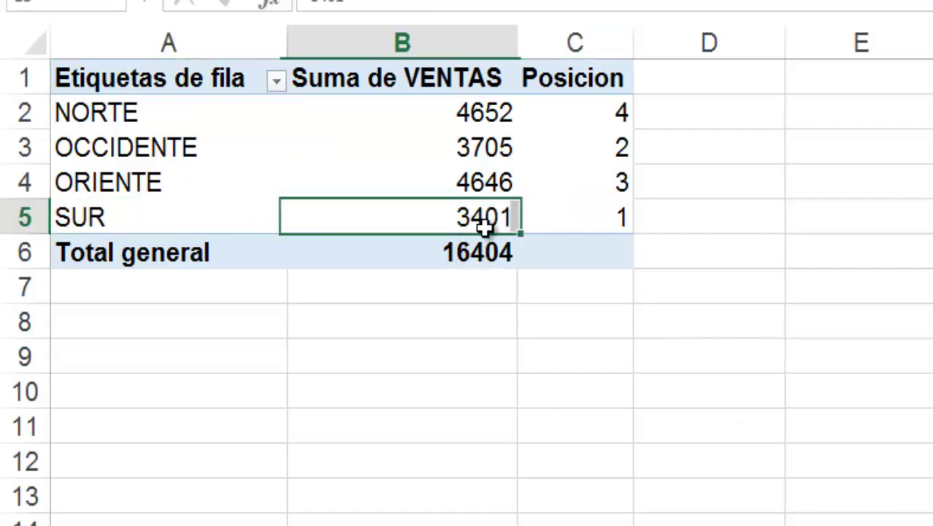
click(606, 225)
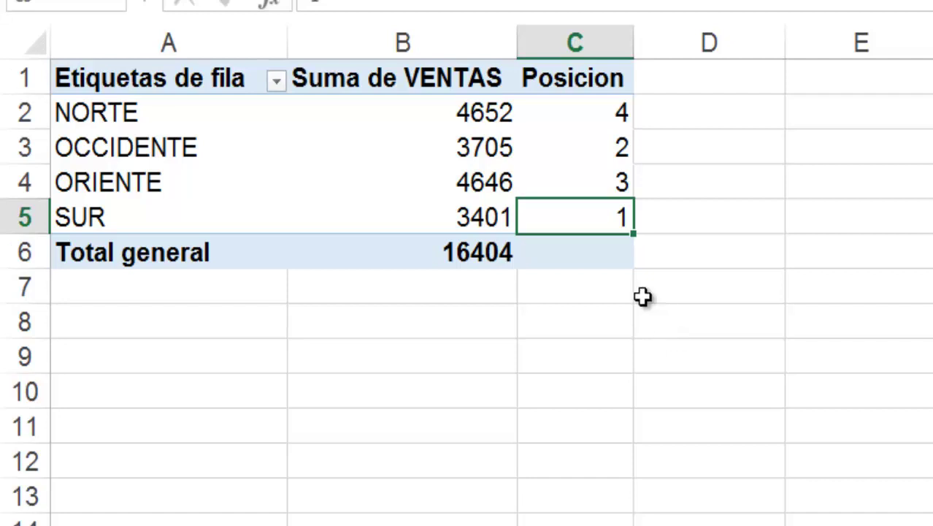
click(182, 131)
click(624, 144)
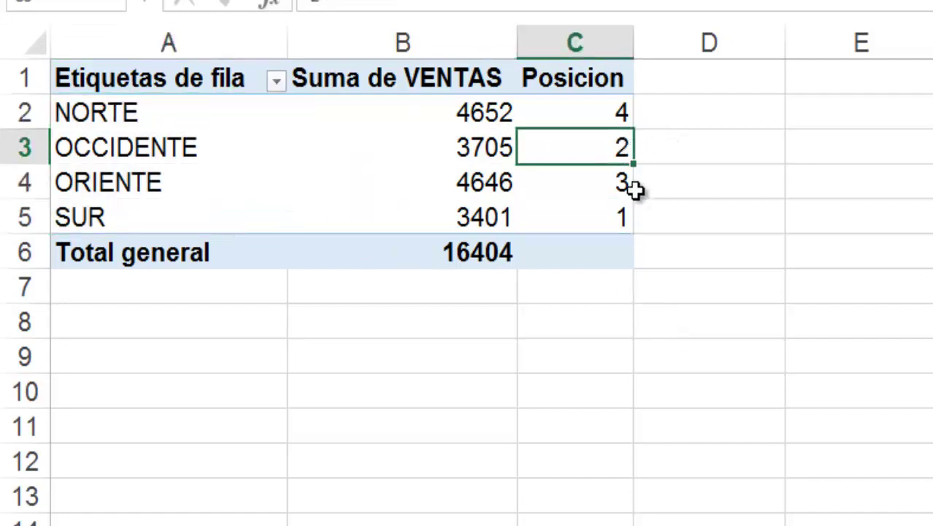
click(625, 192)
click(628, 113)
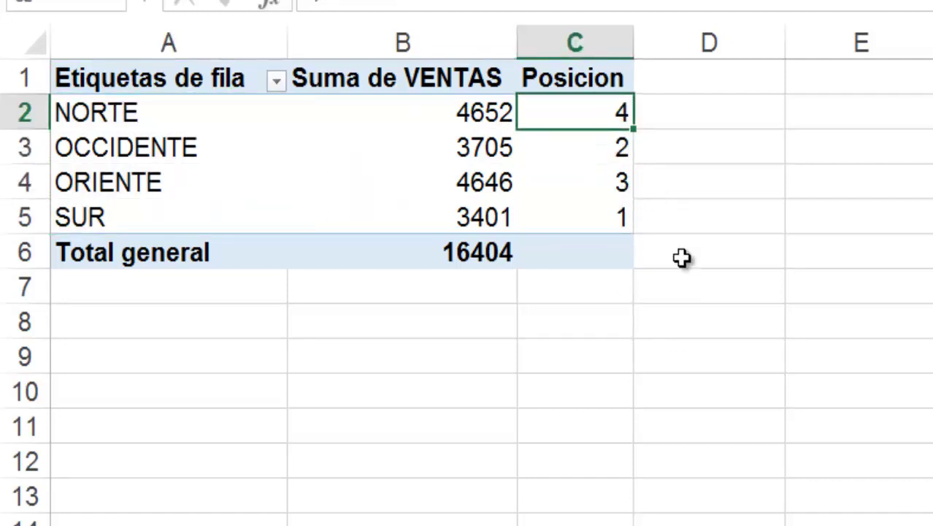